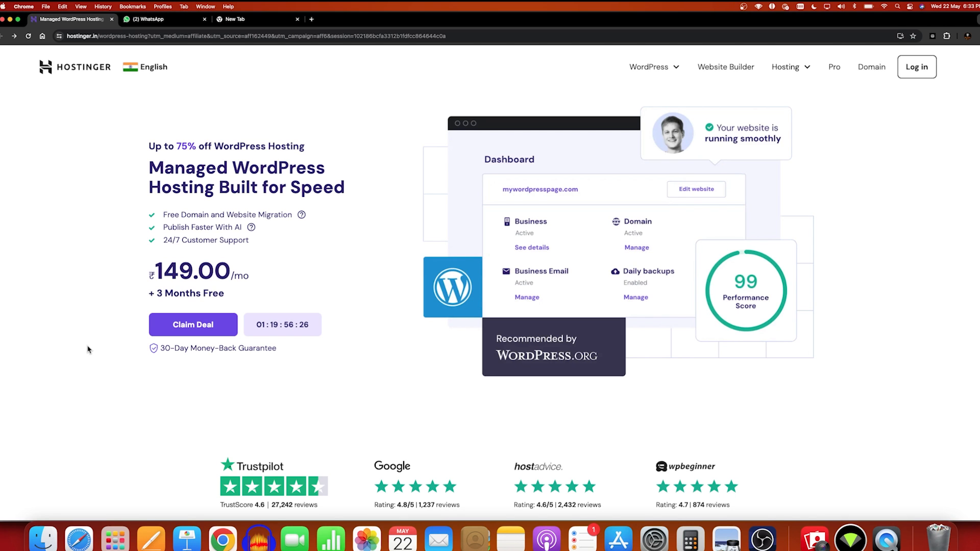
- Compare the prices and top features of the Premium, Business and Cloud Startup WordPress hosting plans
{"action": "scroll", "coordinate": [88, 350], "scroll_direction": "down", "scroll_amount": 10}
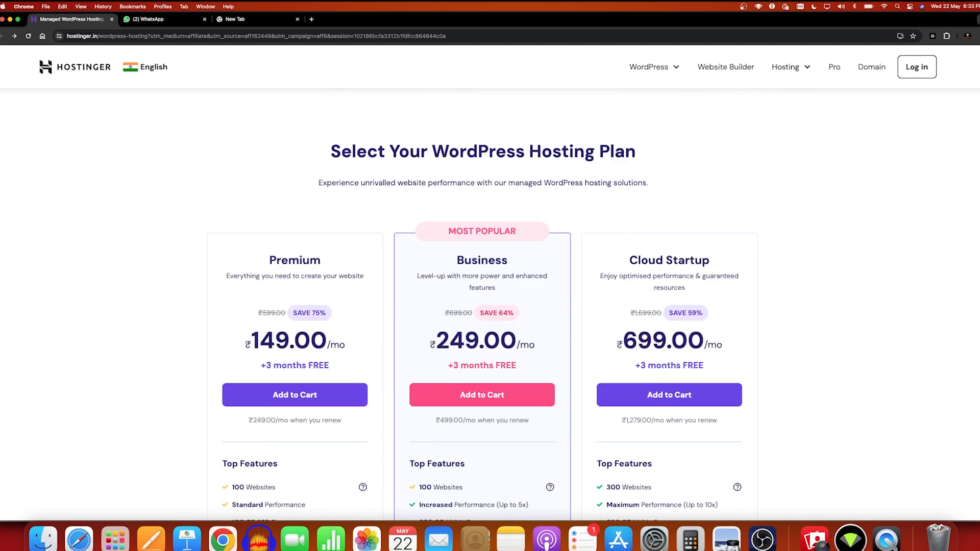
{"action": "scroll", "coordinate": [332, 166], "scroll_direction": "up", "scroll_amount": 2}
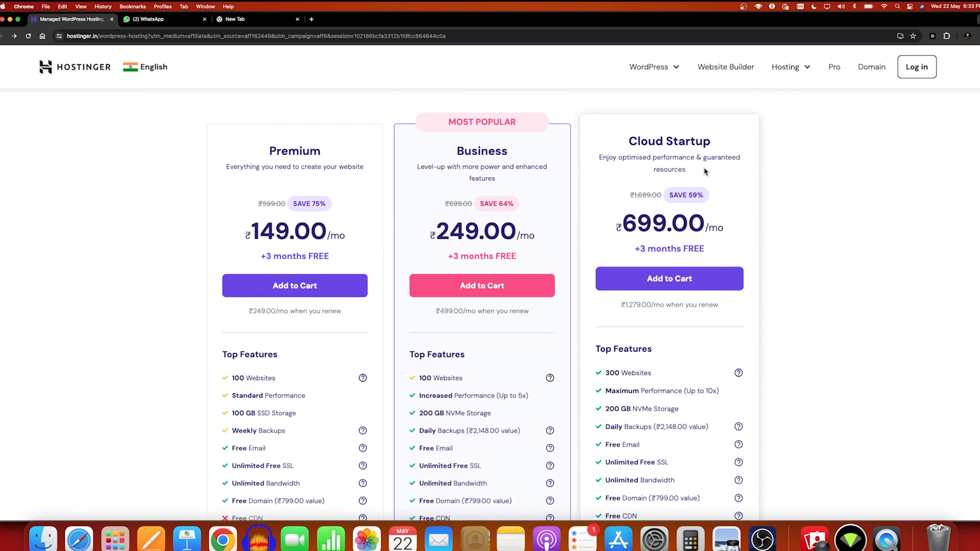
{"action": "scroll", "coordinate": [284, 255], "scroll_direction": "down", "scroll_amount": 2}
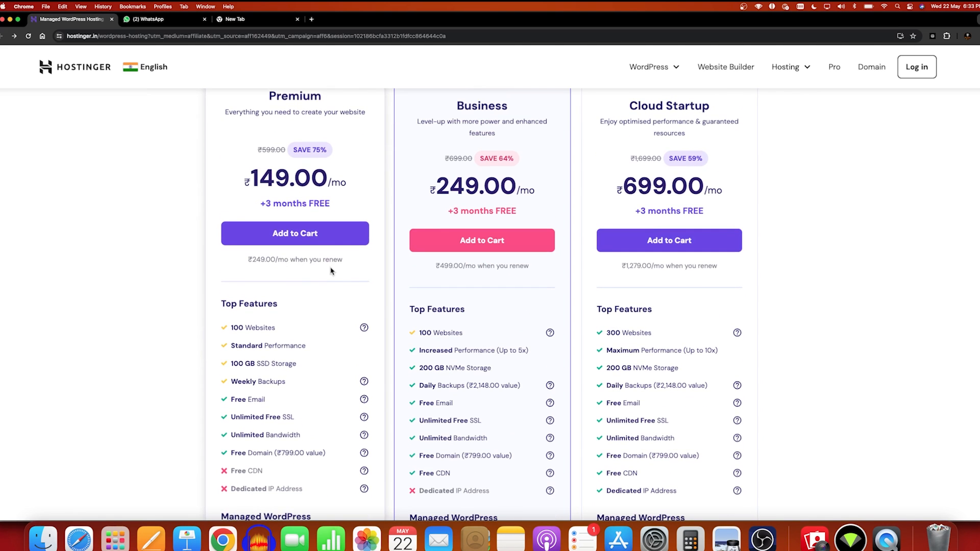
{"action": "scroll", "coordinate": [323, 320], "scroll_direction": "down", "scroll_amount": 4}
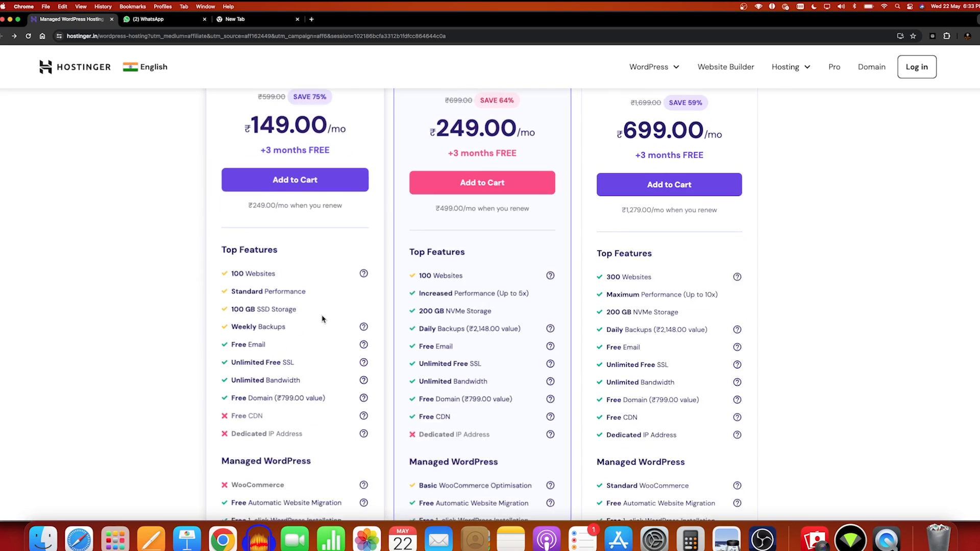
{"action": "triple_click", "coordinate": [277, 216]}
{"action": "triple_click", "coordinate": [439, 242]}
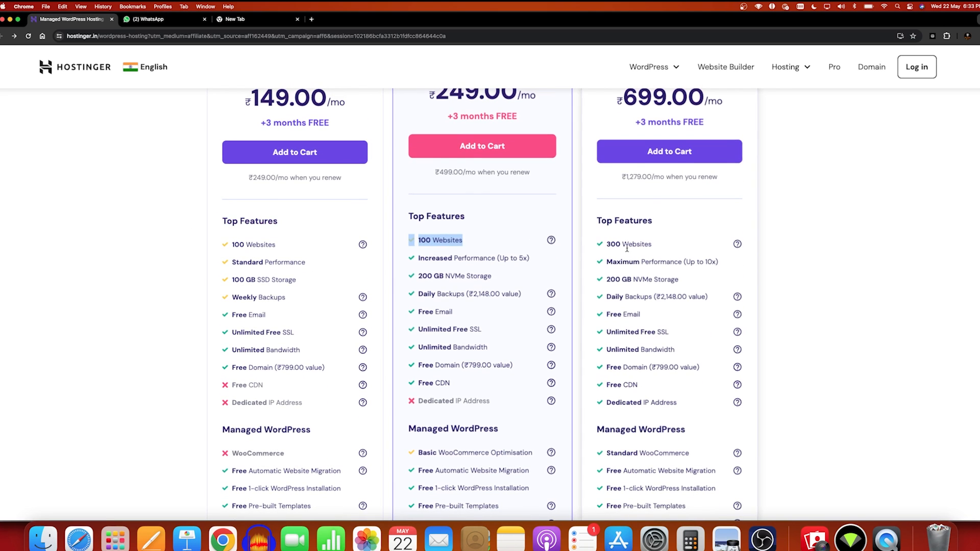
{"action": "left_click", "coordinate": [501, 219]}
{"action": "scroll", "coordinate": [312, 255], "scroll_direction": "down", "scroll_amount": 2}
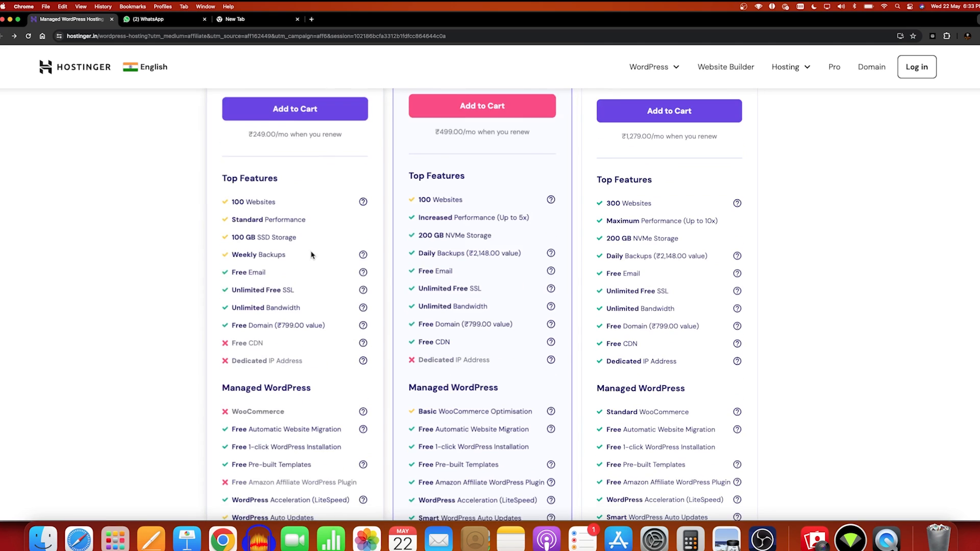
{"action": "scroll", "coordinate": [278, 304], "scroll_direction": "up", "scroll_amount": 1}
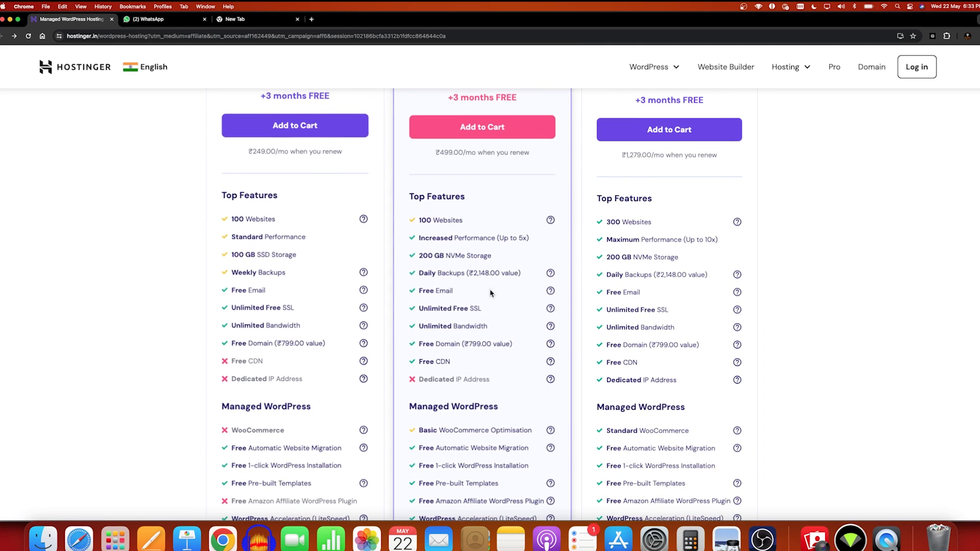
- Add the Premium hosting plan to the cart
{"action": "scroll", "coordinate": [255, 251], "scroll_direction": "up", "scroll_amount": 3}
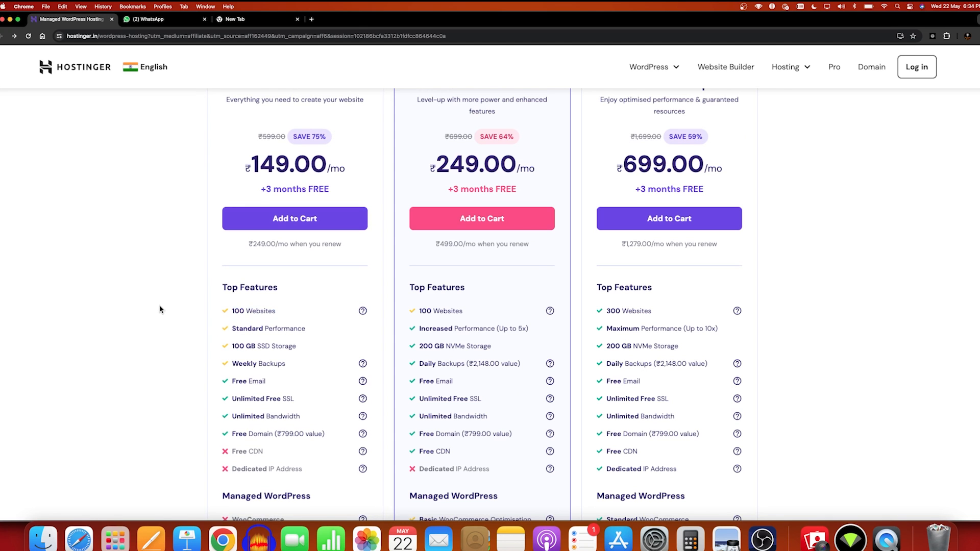
{"action": "scroll", "coordinate": [307, 245], "scroll_direction": "up", "scroll_amount": 5}
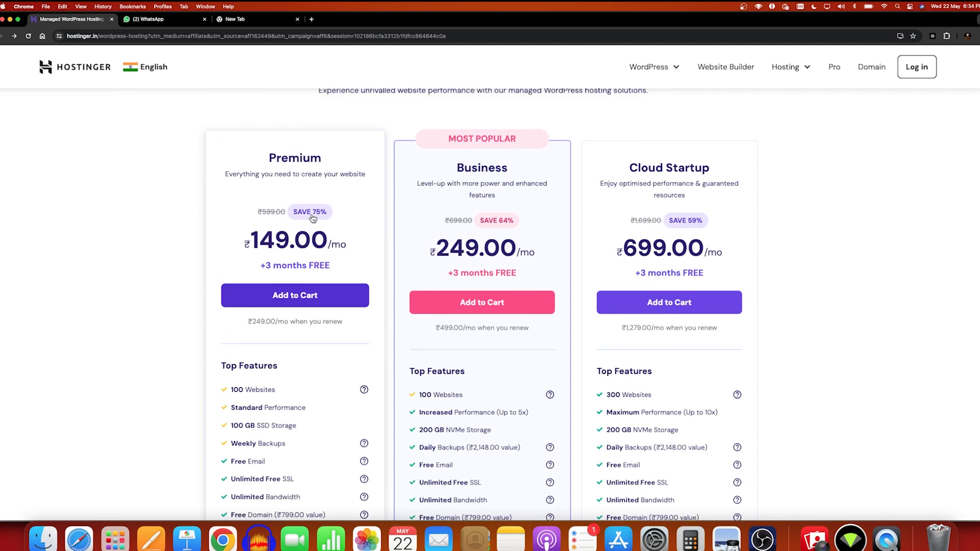
{"action": "left_click", "coordinate": [290, 372]}
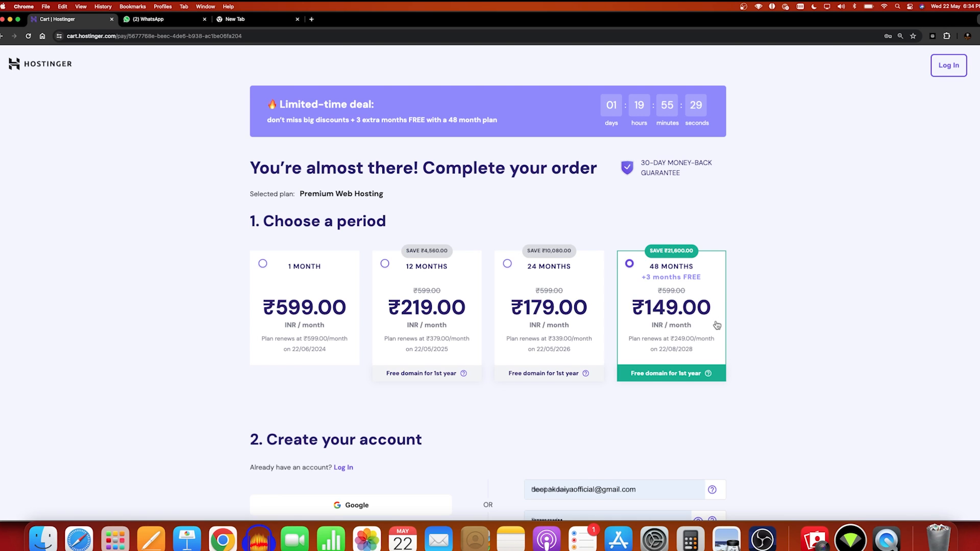
- Enter the coupon code for the 48-month Premium Web Hosting order and apply it
{"action": "scroll", "coordinate": [718, 325], "scroll_direction": "down", "scroll_amount": 10}
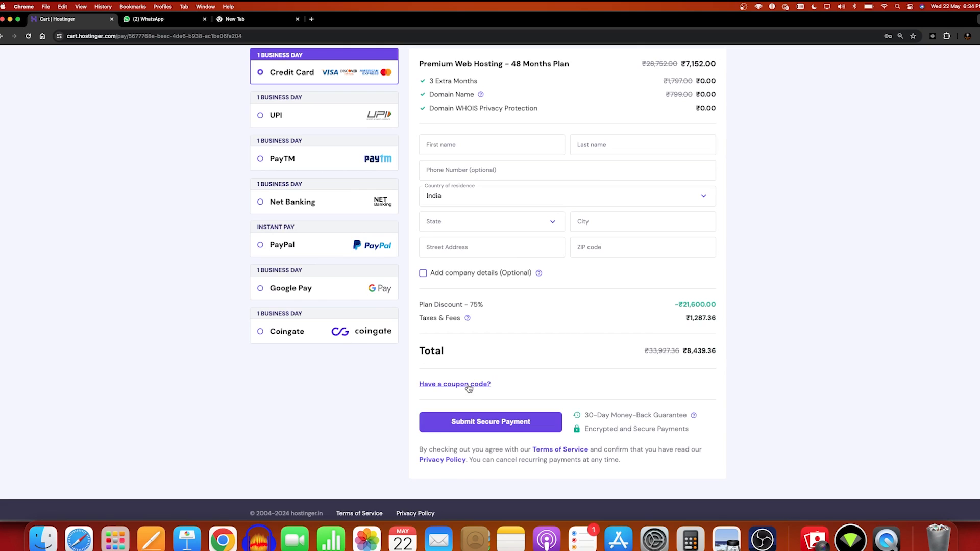
{"action": "left_click", "coordinate": [469, 389]}
{"action": "left_click", "coordinate": [468, 407]}
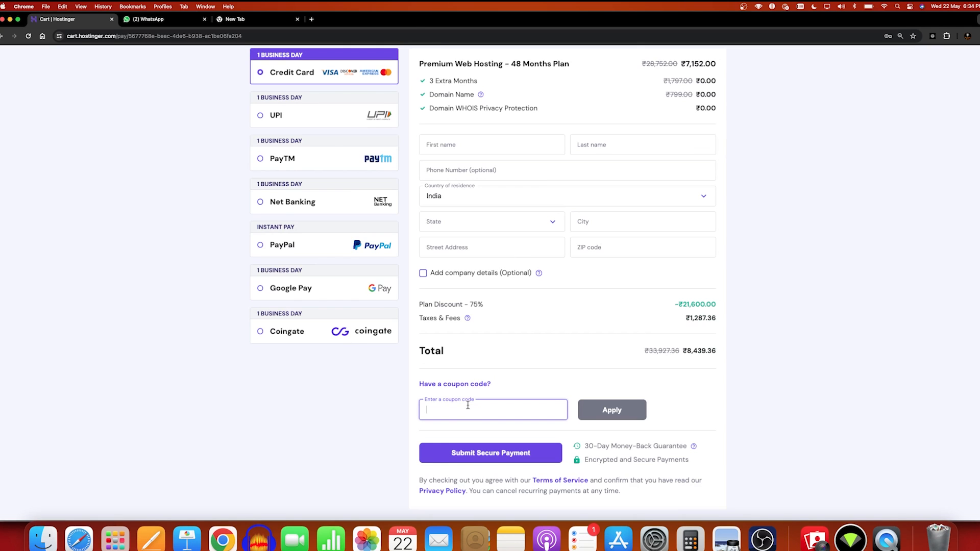
{"action": "type", "text": "DEEPAK"}
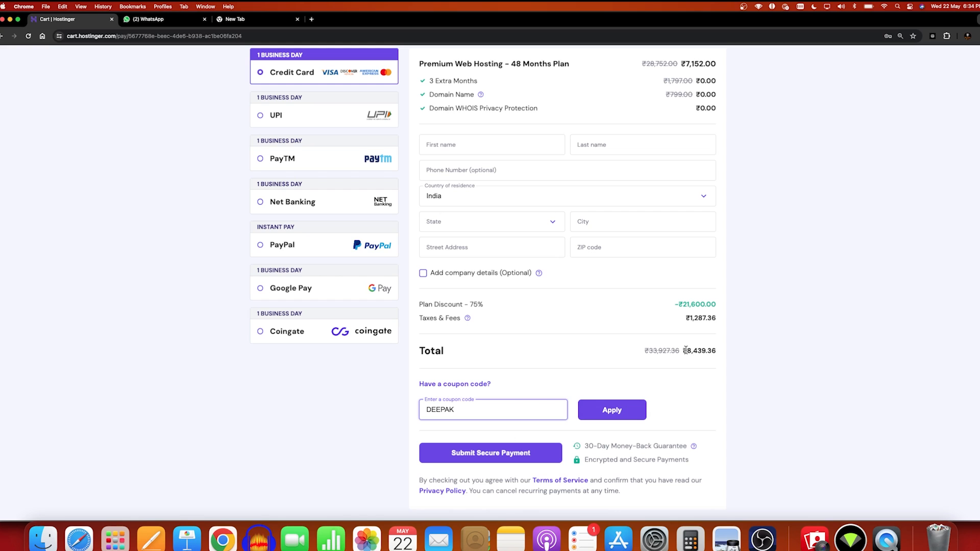
{"action": "left_click_drag", "start_coordinate": [687, 350], "coordinate": [698, 349]}
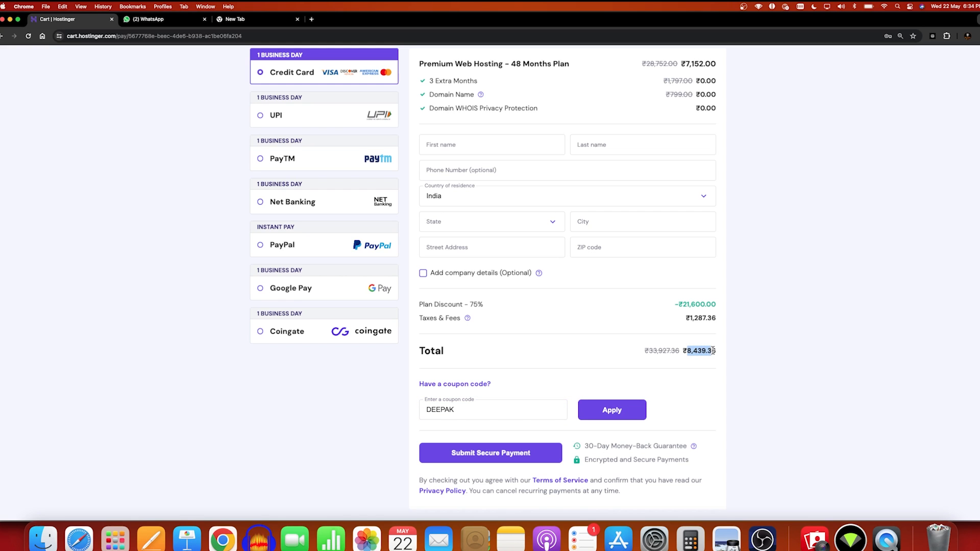
{"action": "left_click", "coordinate": [710, 373]}
{"action": "left_click", "coordinate": [613, 412]}
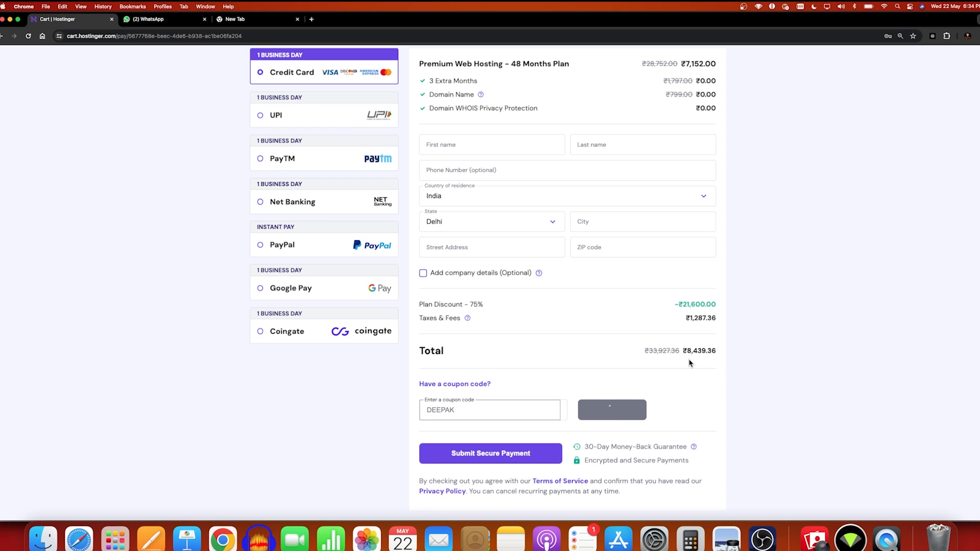
- Check the order total and period prices with the coupon, and look over the account, payment and billing sections
{"action": "left_click_drag", "start_coordinate": [688, 351], "coordinate": [707, 351]}
{"action": "left_click", "coordinate": [710, 362]}
{"action": "scroll", "coordinate": [686, 404], "scroll_direction": "up", "scroll_amount": 15}
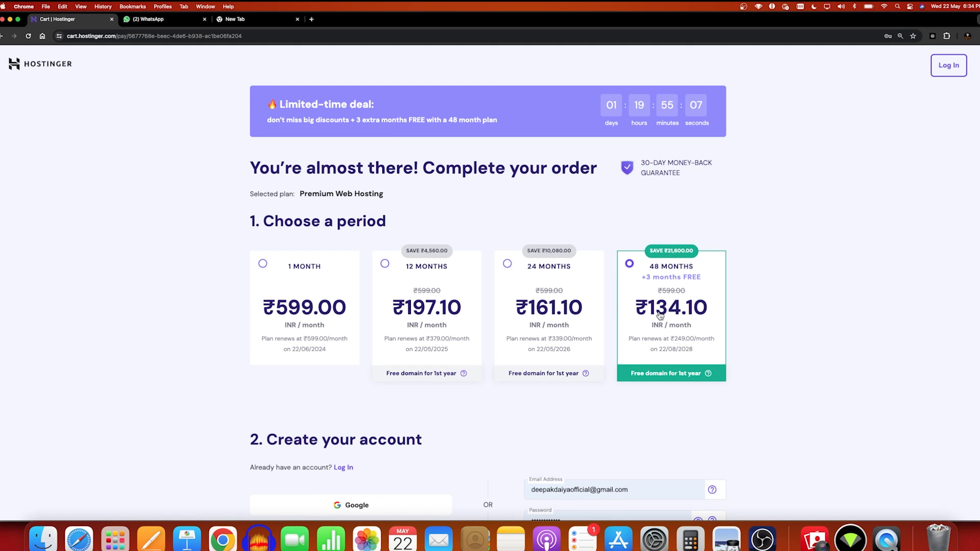
{"action": "scroll", "coordinate": [660, 315], "scroll_direction": "down", "scroll_amount": 15}
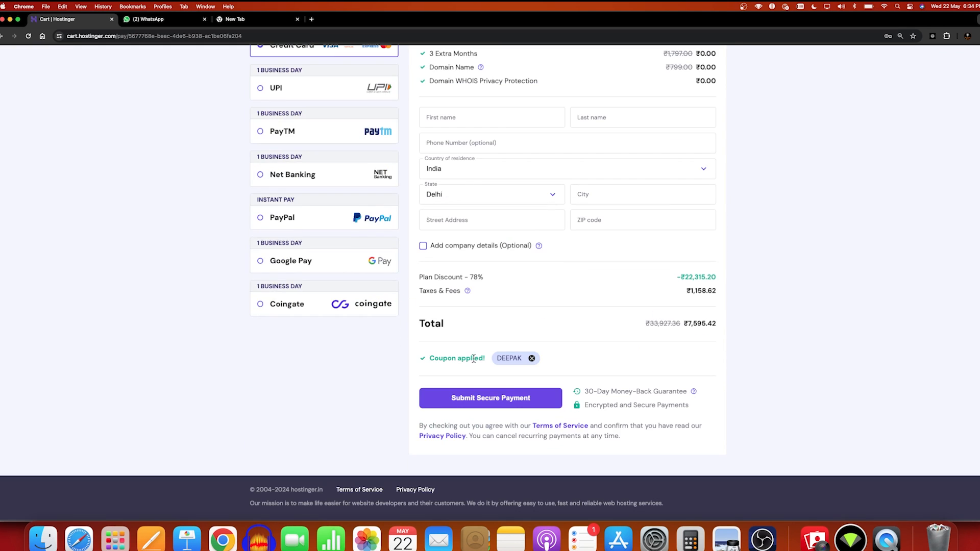
{"action": "scroll", "coordinate": [377, 400], "scroll_direction": "up", "scroll_amount": 10}
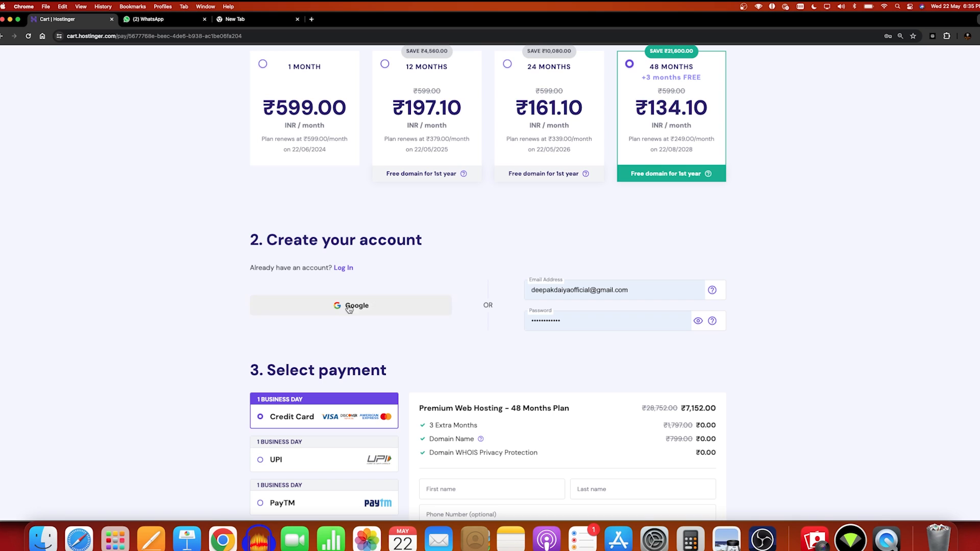
{"action": "scroll", "coordinate": [307, 390], "scroll_direction": "down", "scroll_amount": 5}
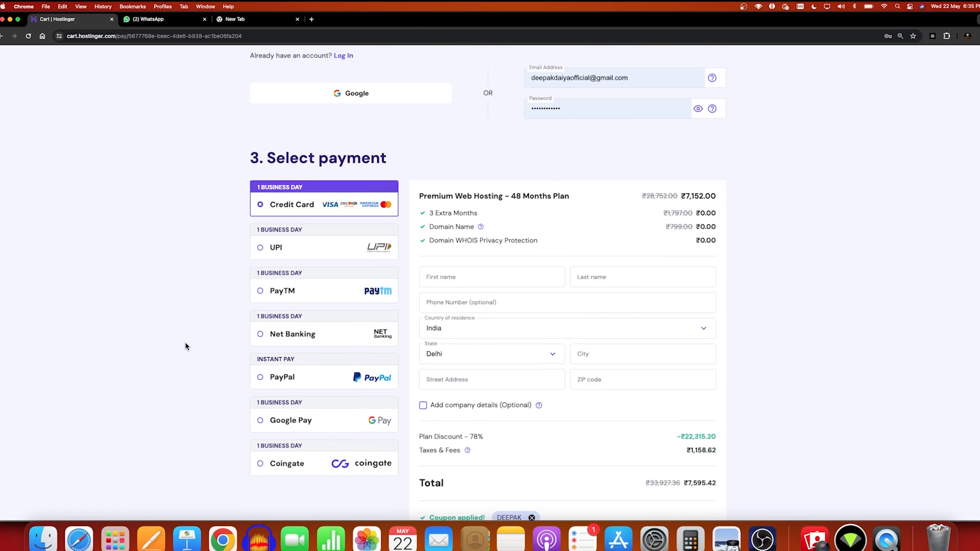
{"action": "scroll", "coordinate": [194, 327], "scroll_direction": "down", "scroll_amount": 1}
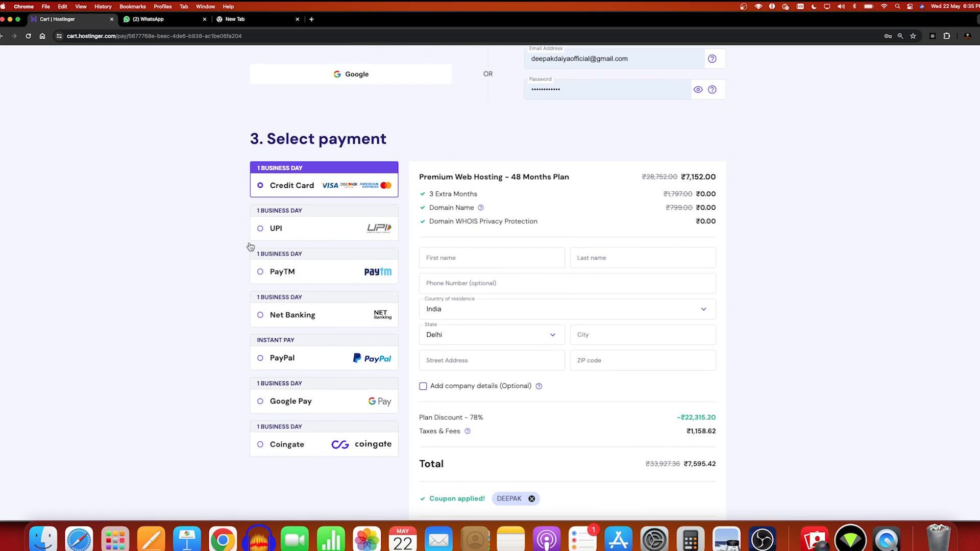
{"action": "left_click", "coordinate": [505, 261]}
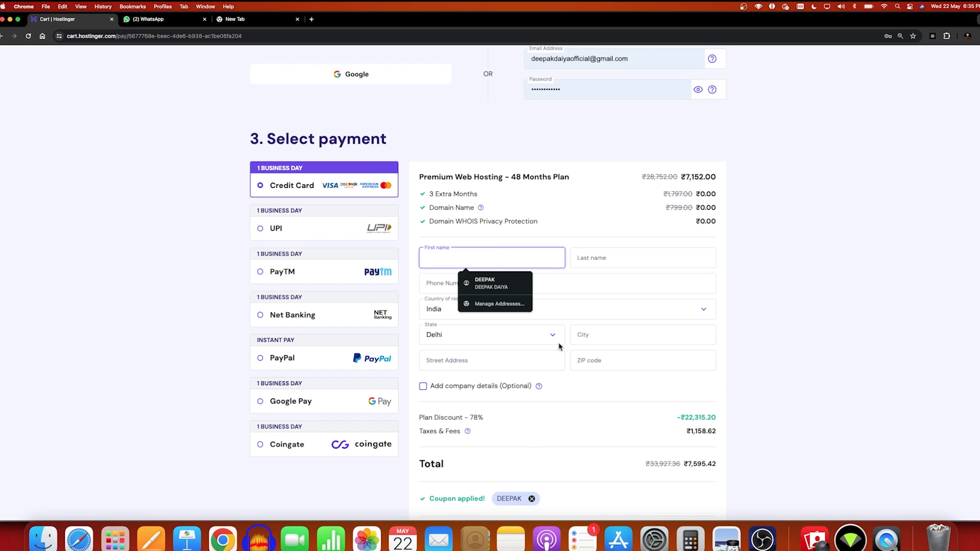
{"action": "scroll", "coordinate": [559, 347], "scroll_direction": "down", "scroll_amount": 2}
{"action": "scroll", "coordinate": [237, 358], "scroll_direction": "down", "scroll_amount": 4}
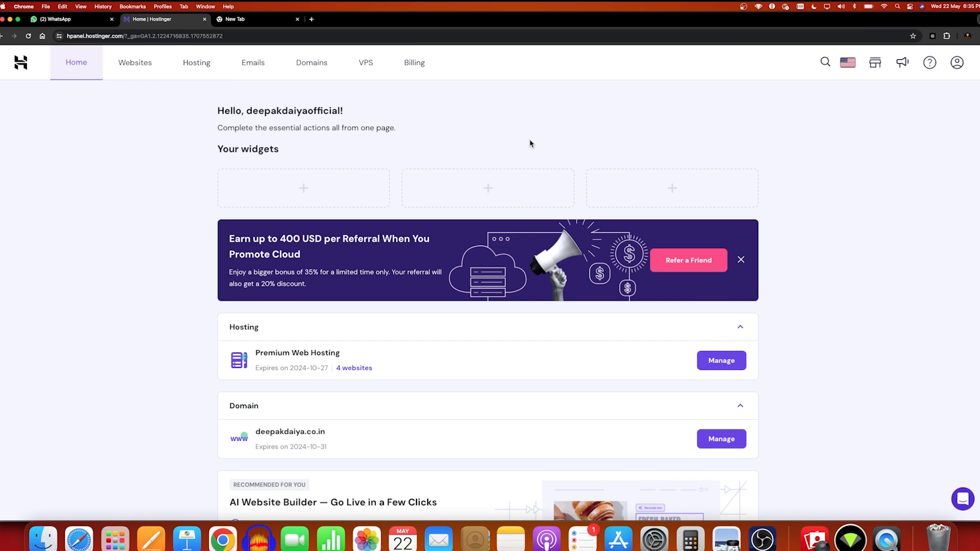
- Add a new website from the Websites page using Hostinger Website Builder
{"action": "left_click", "coordinate": [128, 65]}
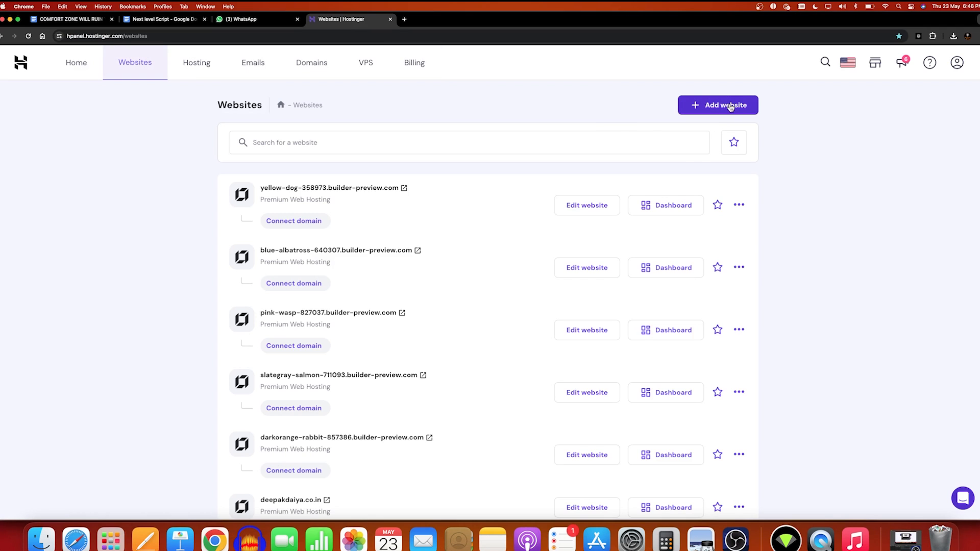
{"action": "left_click", "coordinate": [731, 106]}
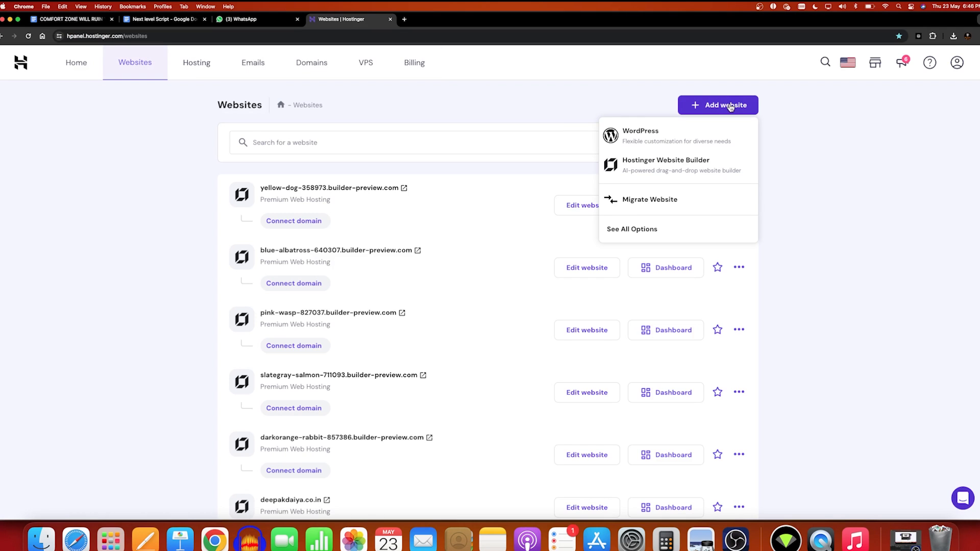
{"action": "left_click", "coordinate": [662, 167]}
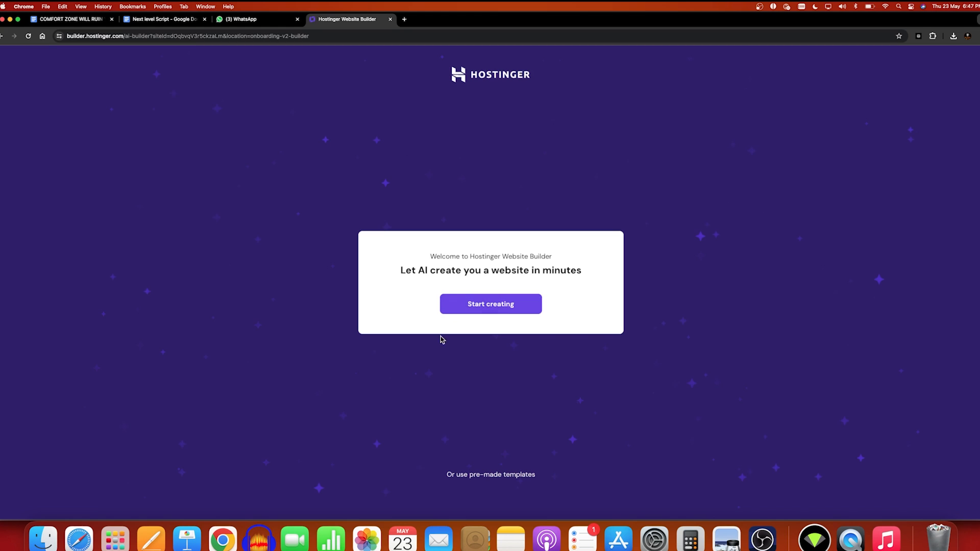
{"action": "left_click_drag", "start_coordinate": [463, 326], "coordinate": [563, 304]}
{"action": "left_click", "coordinate": [562, 304]}
{"action": "left_click_drag", "start_coordinate": [427, 483], "coordinate": [535, 480]}
{"action": "left_click", "coordinate": [554, 473]}
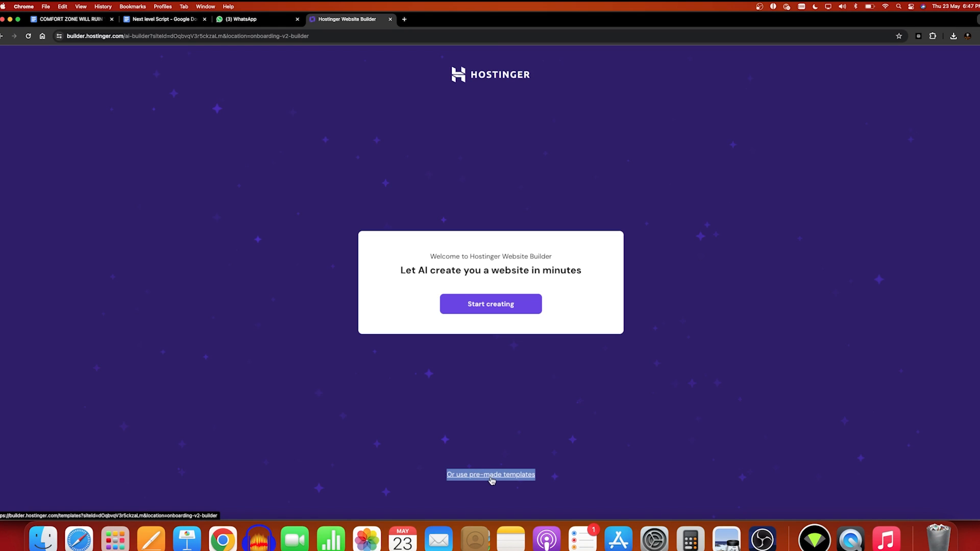
{"action": "left_click", "coordinate": [526, 377]}
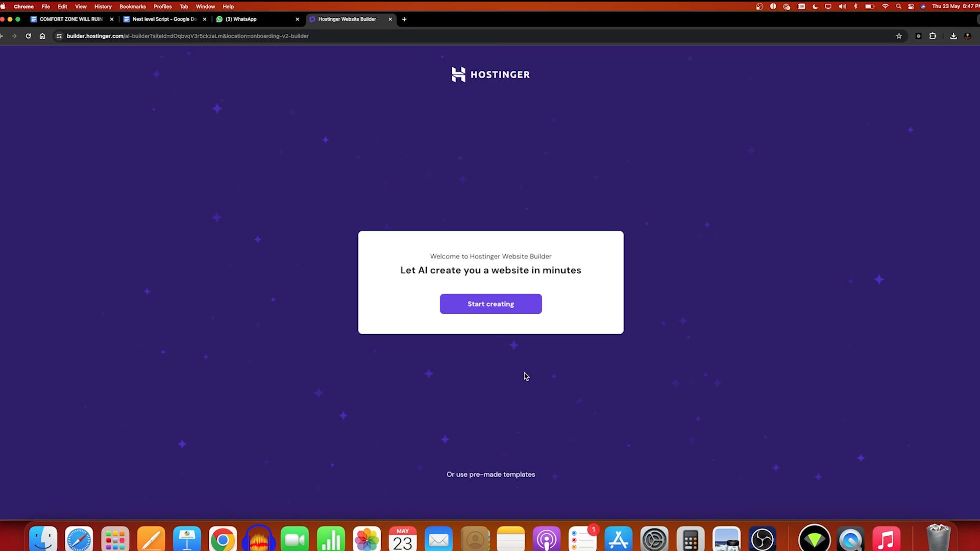
- Generate an AI website with brand name DD Motivation, type Online store, and a description about selling entrepreneurship ebooks and guides to uplift, inspire and educate
{"action": "left_click", "coordinate": [499, 307]}
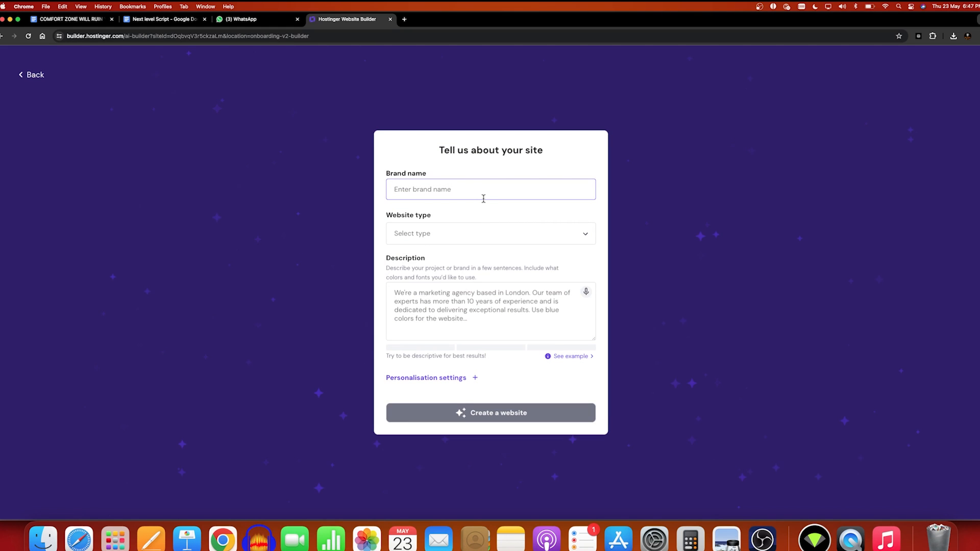
{"action": "type", "text": "DD"}
{"action": "left_click", "coordinate": [515, 226]}
{"action": "left_click", "coordinate": [439, 254]}
{"action": "left_click", "coordinate": [432, 298]}
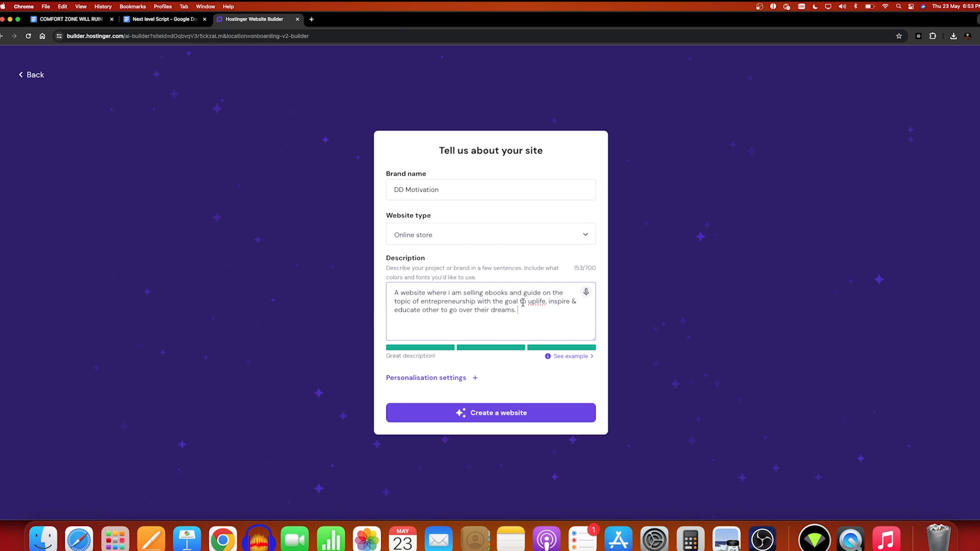
{"action": "left_click", "coordinate": [500, 414]}
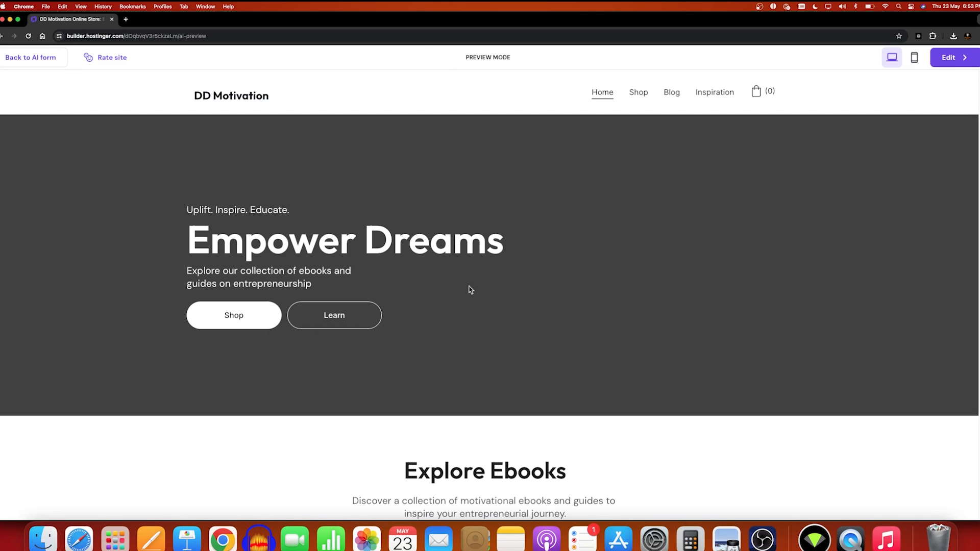
- Examine the generated homepage preview, from the Empower Dreams banner through the ebooks section to the customer review
{"action": "scroll", "coordinate": [372, 274], "scroll_direction": "down", "scroll_amount": 15}
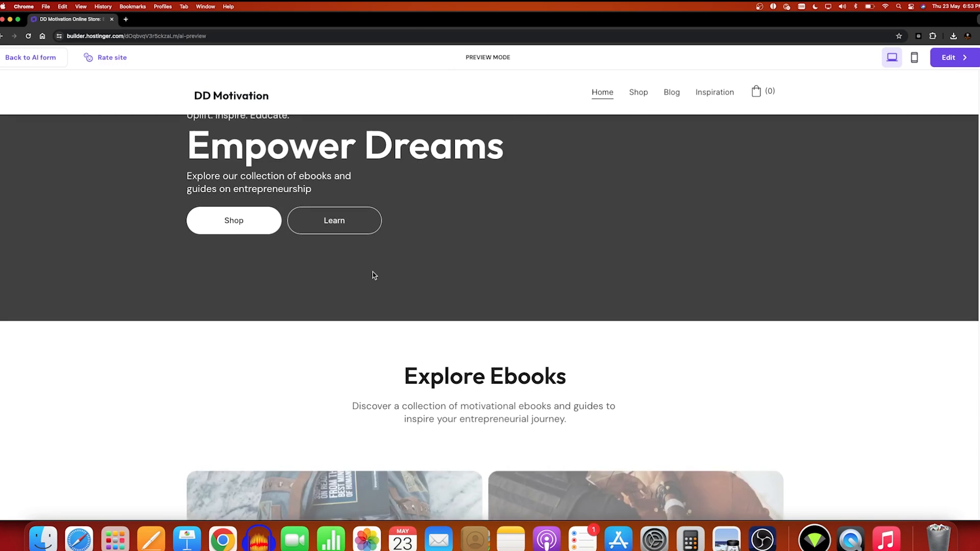
{"action": "scroll", "coordinate": [442, 337], "scroll_direction": "down", "scroll_amount": 15}
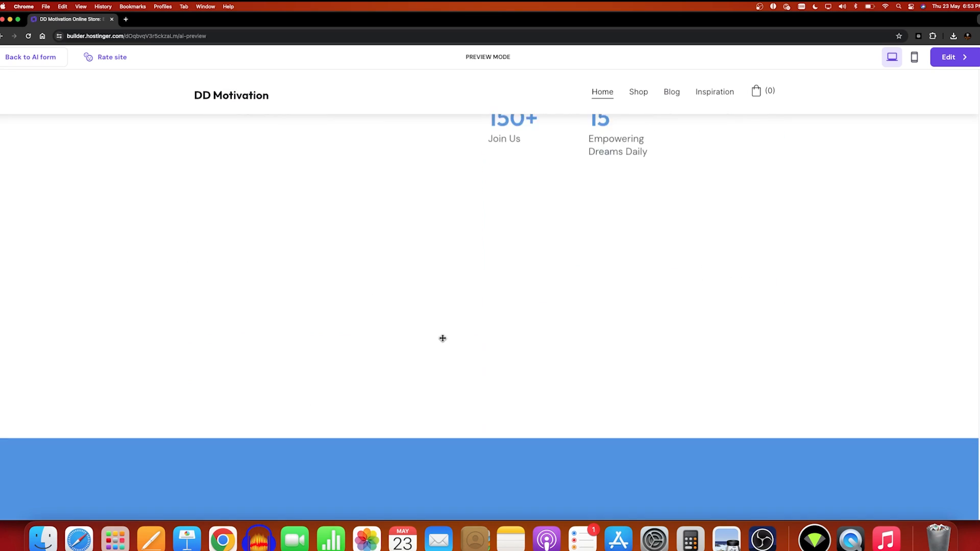
{"action": "scroll", "coordinate": [443, 340], "scroll_direction": "up", "scroll_amount": 15}
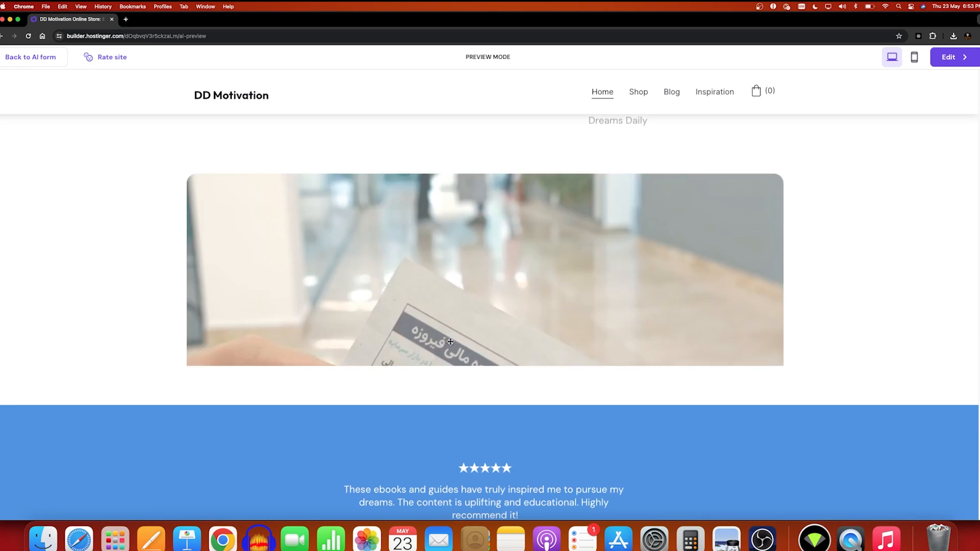
{"action": "scroll", "coordinate": [462, 343], "scroll_direction": "up", "scroll_amount": 10}
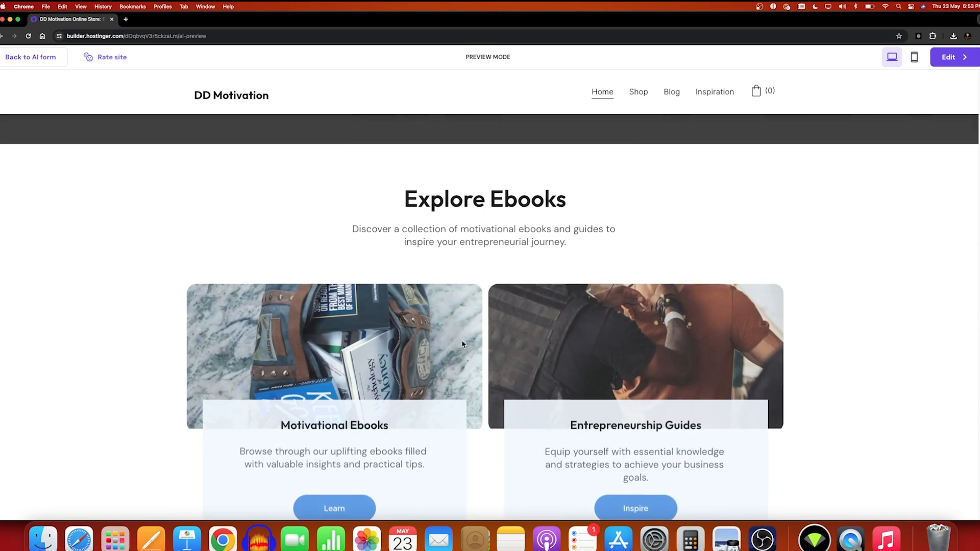
{"action": "scroll", "coordinate": [479, 250], "scroll_direction": "down", "scroll_amount": 8}
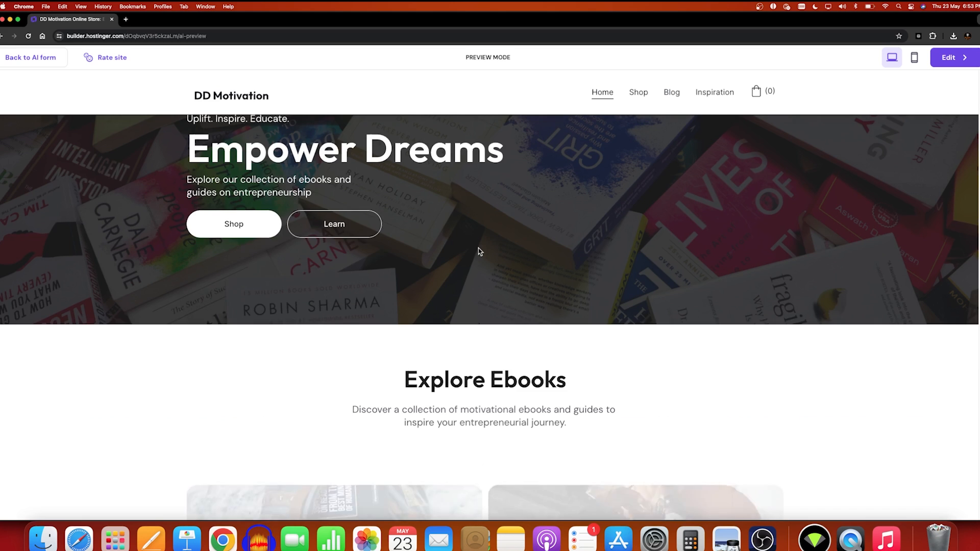
- Leave the generated site's preview to edit it and name the online store DD Motivation
{"action": "scroll", "coordinate": [479, 251], "scroll_direction": "down", "scroll_amount": 15}
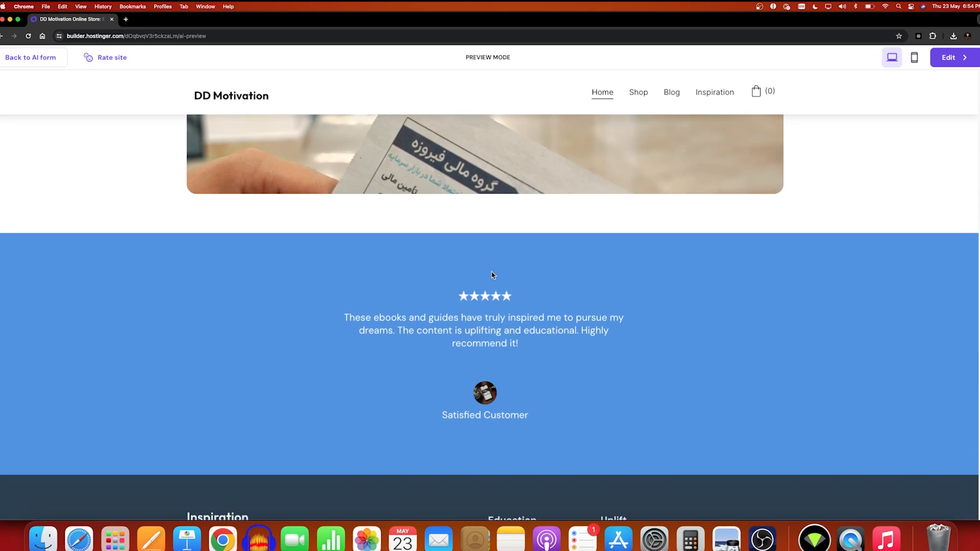
{"action": "scroll", "coordinate": [491, 272], "scroll_direction": "up", "scroll_amount": 20}
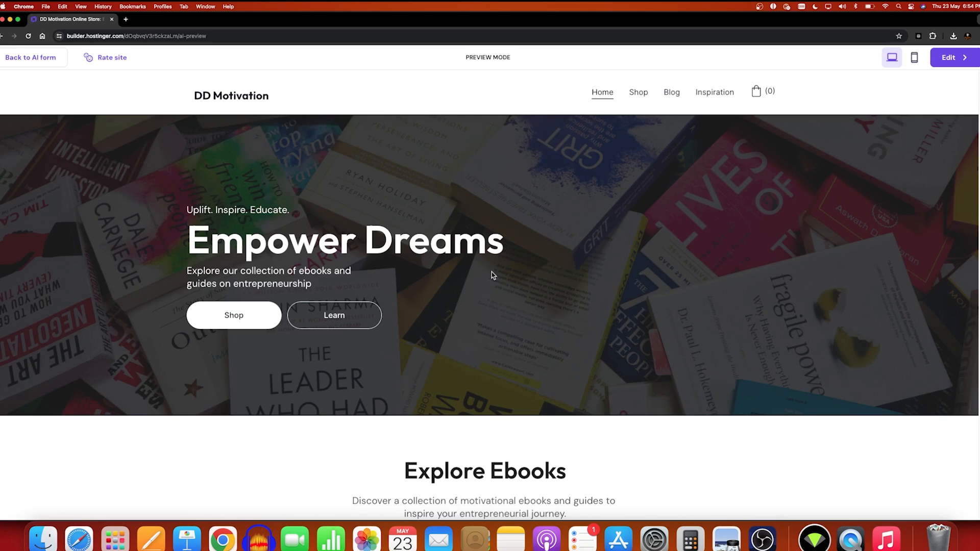
{"action": "left_click", "coordinate": [943, 60]}
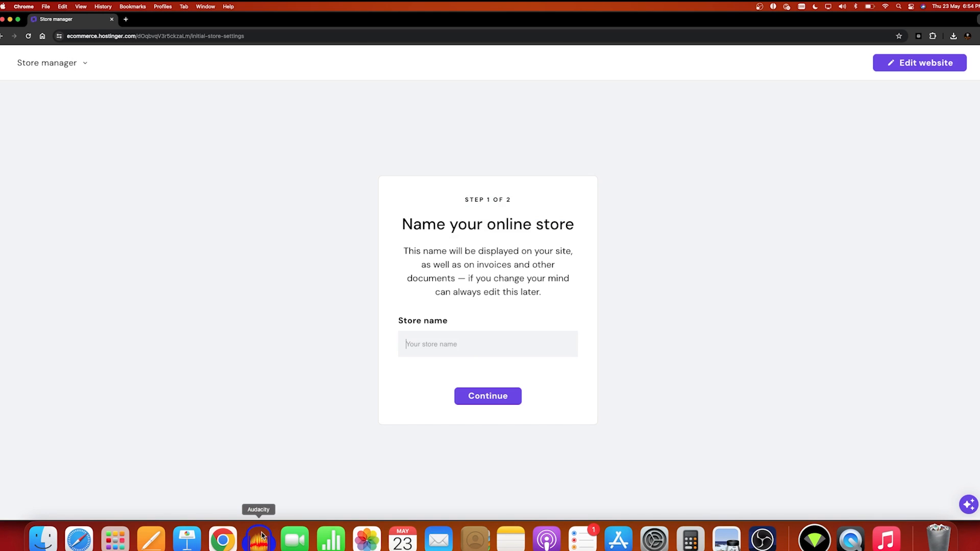
{"action": "type", "text": "DD "}
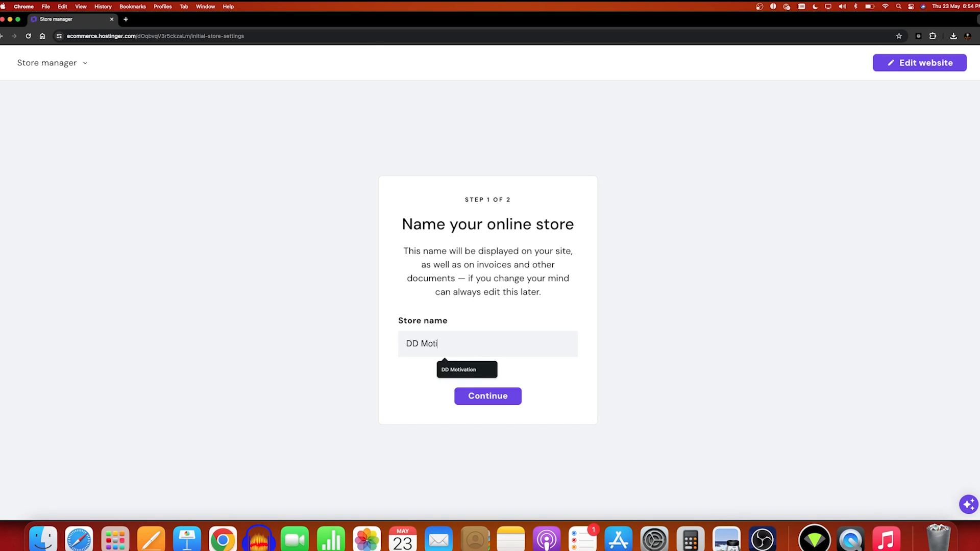
{"action": "type", "text": "Moti"}
{"action": "key", "text": "Down"}
{"action": "key", "text": "Return"}
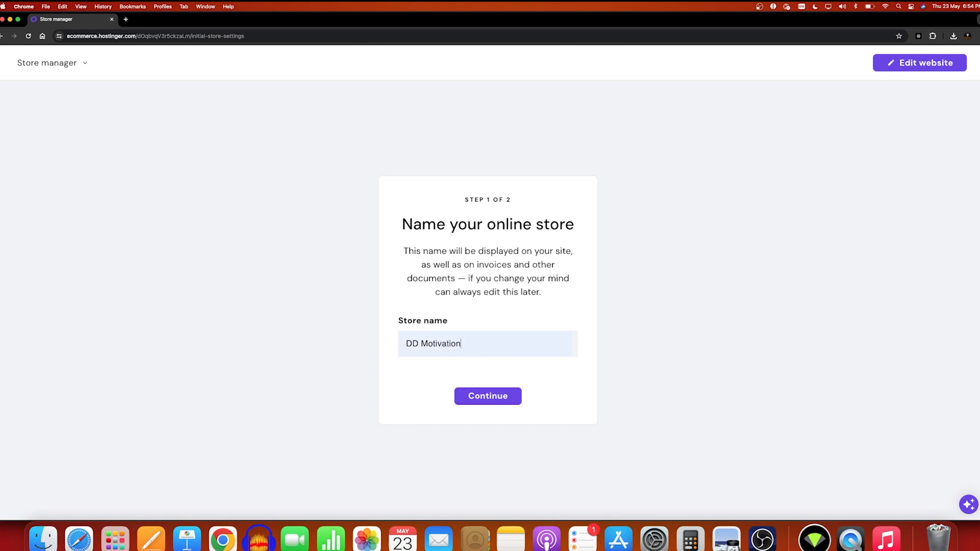
{"action": "left_click", "coordinate": [488, 396]}
- Set the store country to India and finish the initial store setup
{"action": "left_click", "coordinate": [486, 286]}
{"action": "type", "text": "india"}
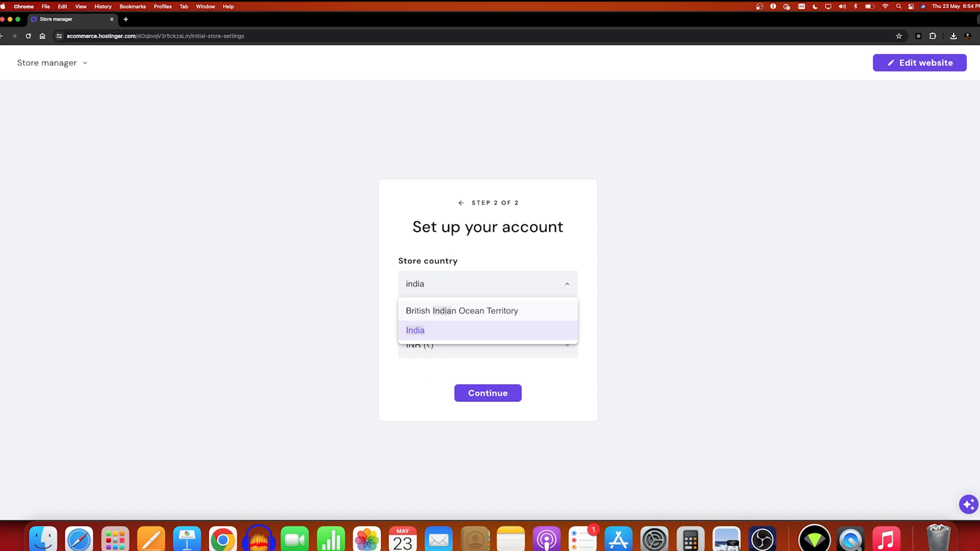
{"action": "left_click", "coordinate": [407, 341]}
{"action": "left_click", "coordinate": [471, 392]}
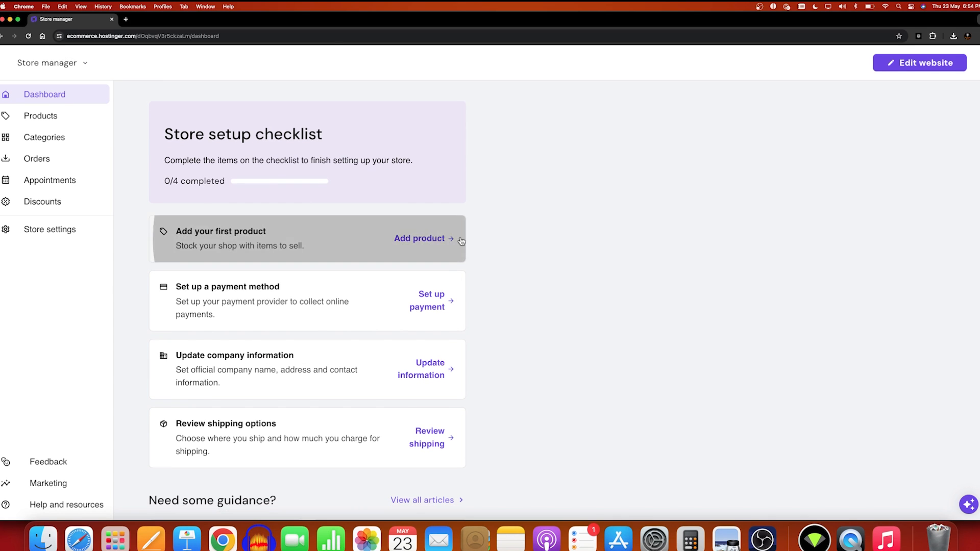
- Start adding a first product of type Digital and upload the time book cover JPEG from the Downloads folder as its image
{"action": "left_click", "coordinate": [435, 239]}
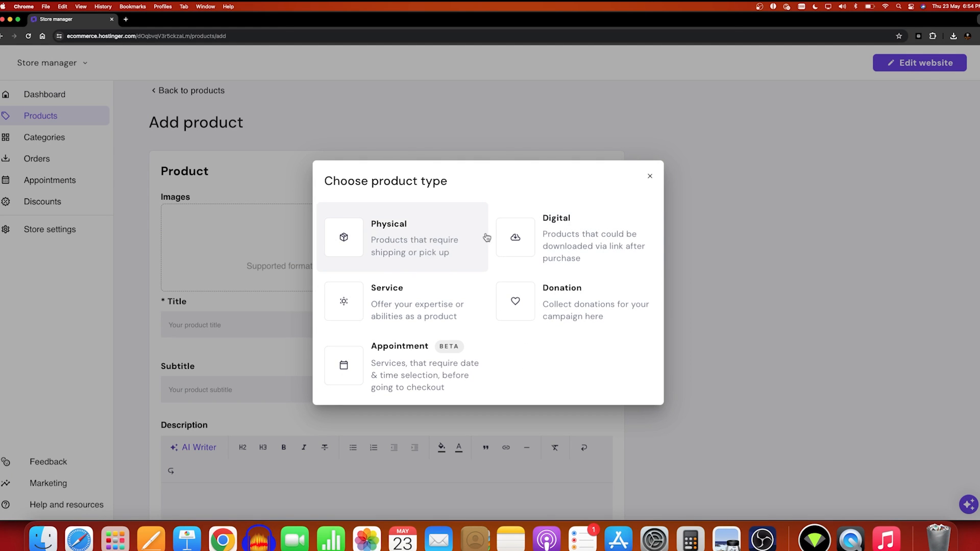
{"action": "left_click", "coordinate": [572, 252]}
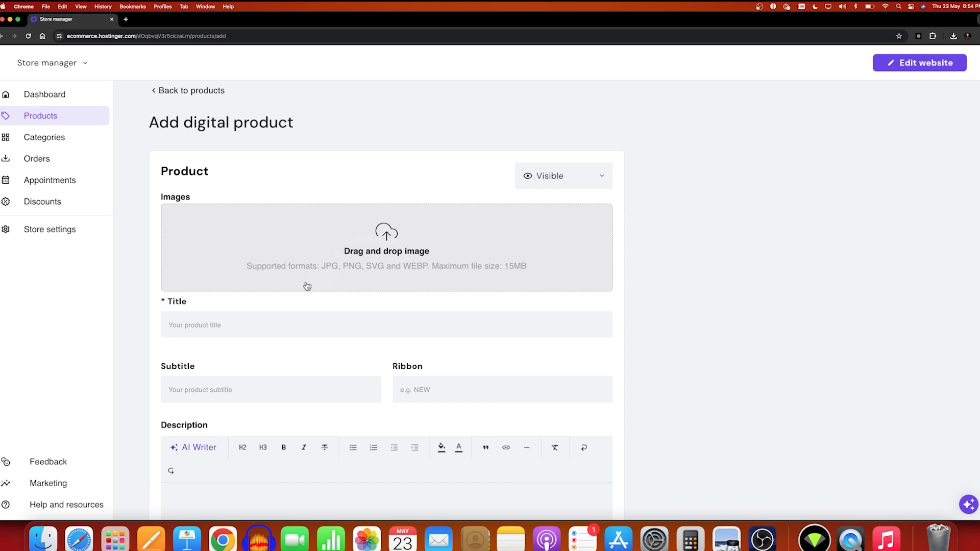
{"action": "left_click", "coordinate": [383, 262]}
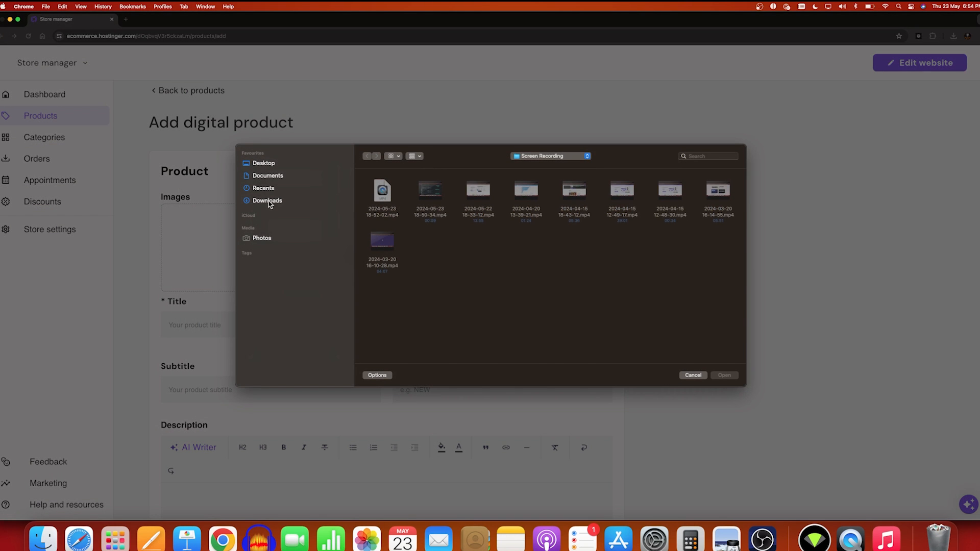
{"action": "left_click", "coordinate": [269, 201]}
{"action": "left_click", "coordinate": [526, 193]}
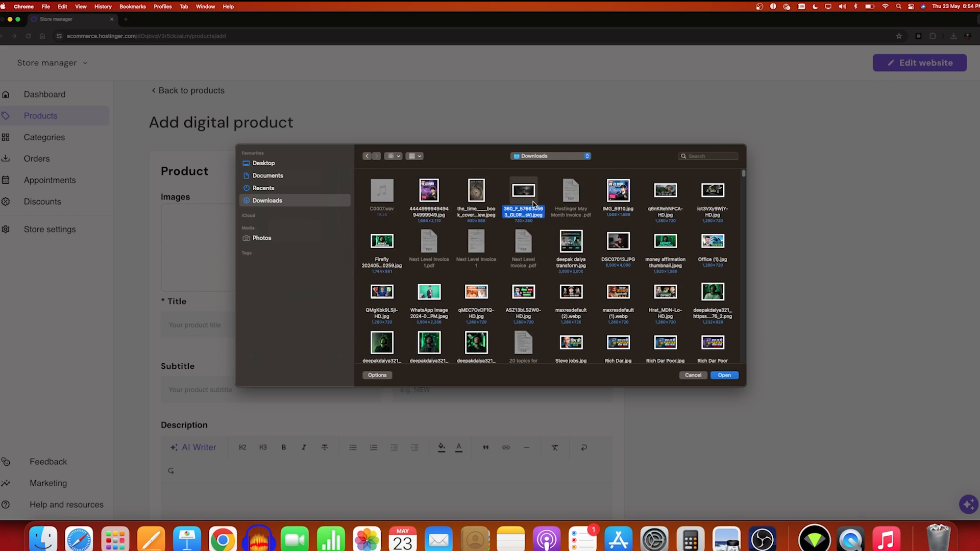
{"action": "left_click", "coordinate": [480, 194]}
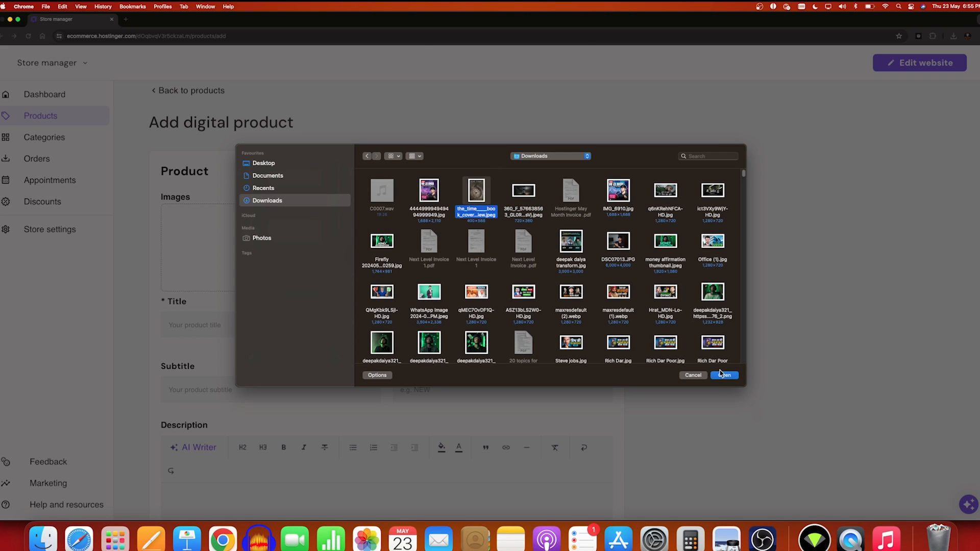
{"action": "left_click", "coordinate": [724, 376]}
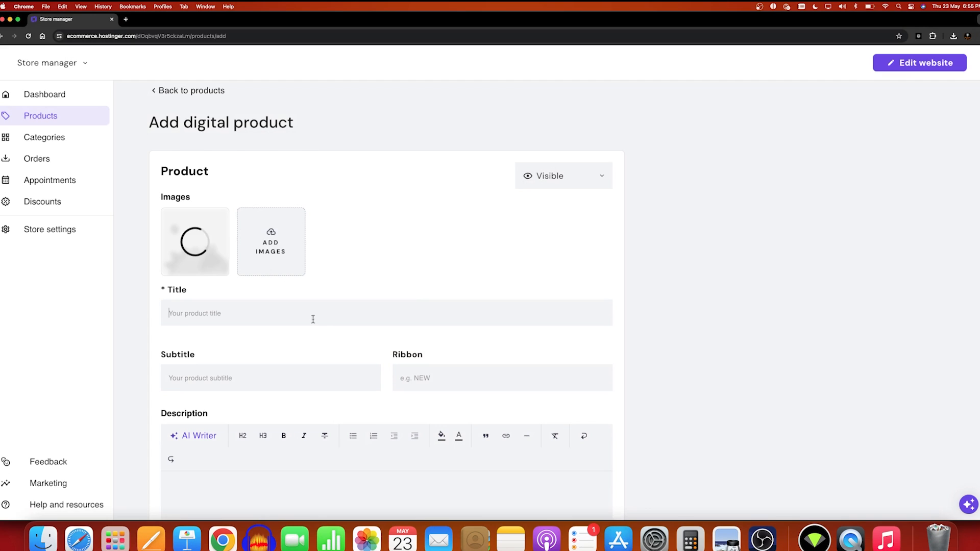
- Give the digital product the title Master Your Time, the subtitle Manage your time and the ribbon New
{"action": "left_click", "coordinate": [313, 319]}
{"action": "type", "text": "Maste"}
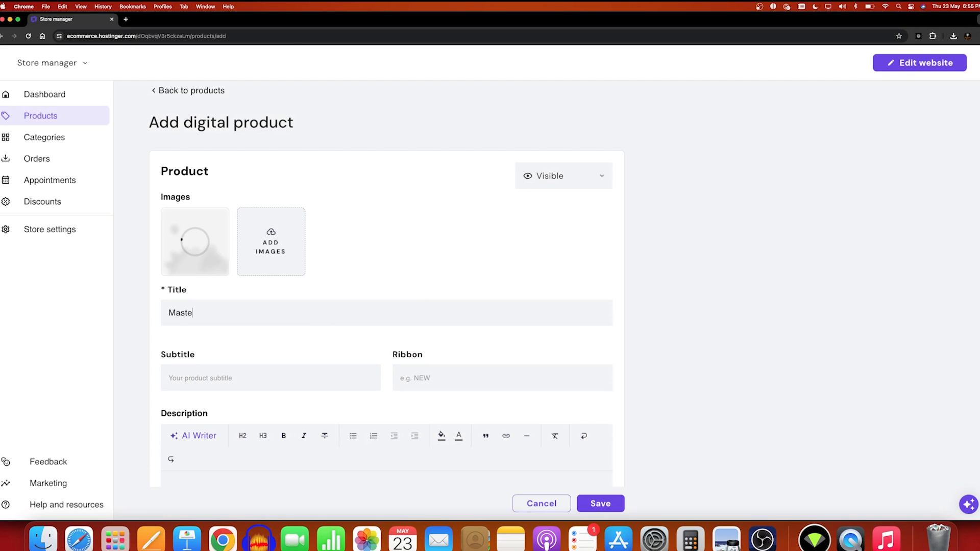
{"action": "type", "text": "r Your Time"}
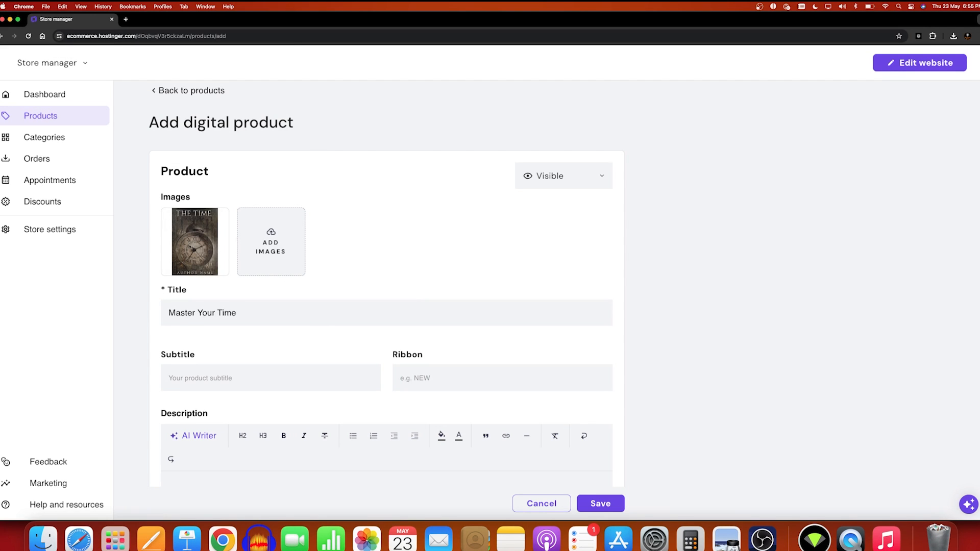
{"action": "left_click", "coordinate": [254, 375]}
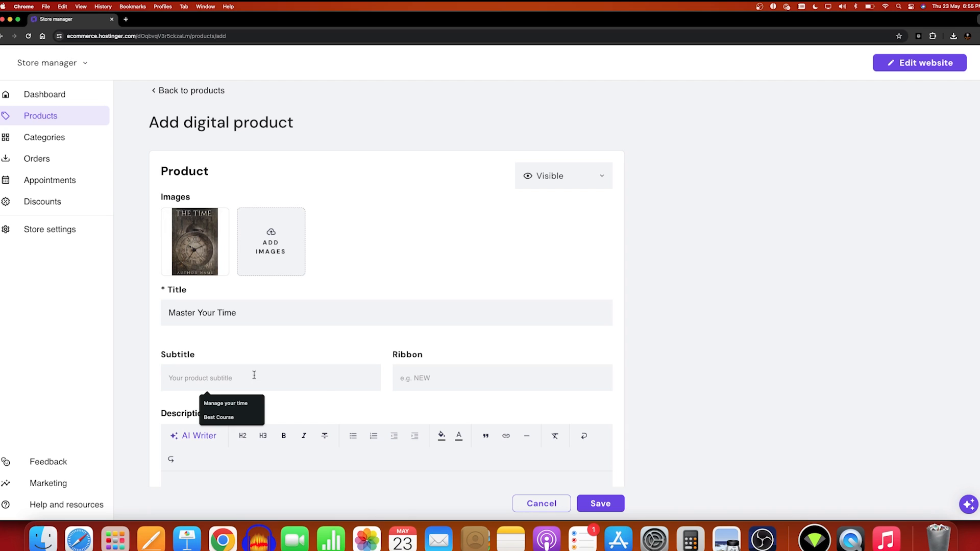
{"action": "left_click", "coordinate": [238, 407]}
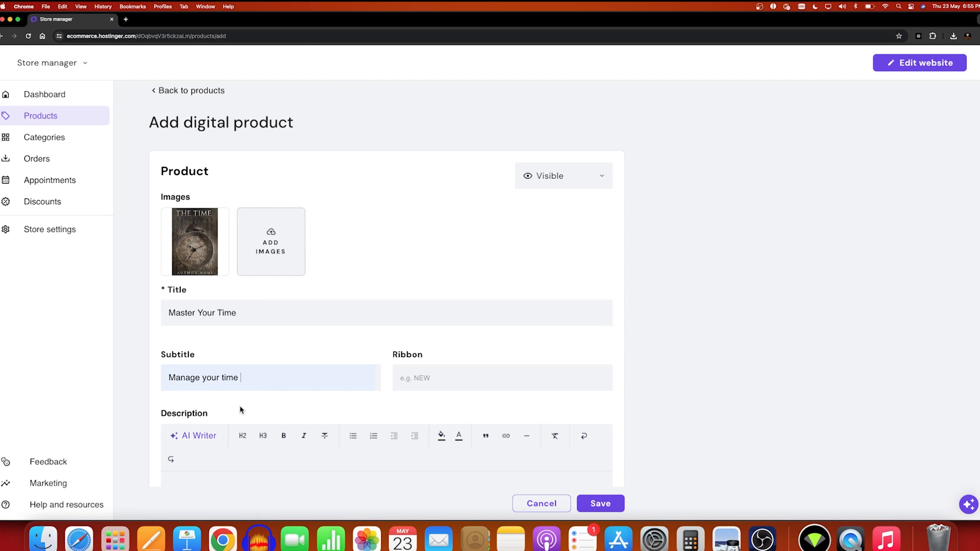
{"action": "left_click", "coordinate": [458, 377]}
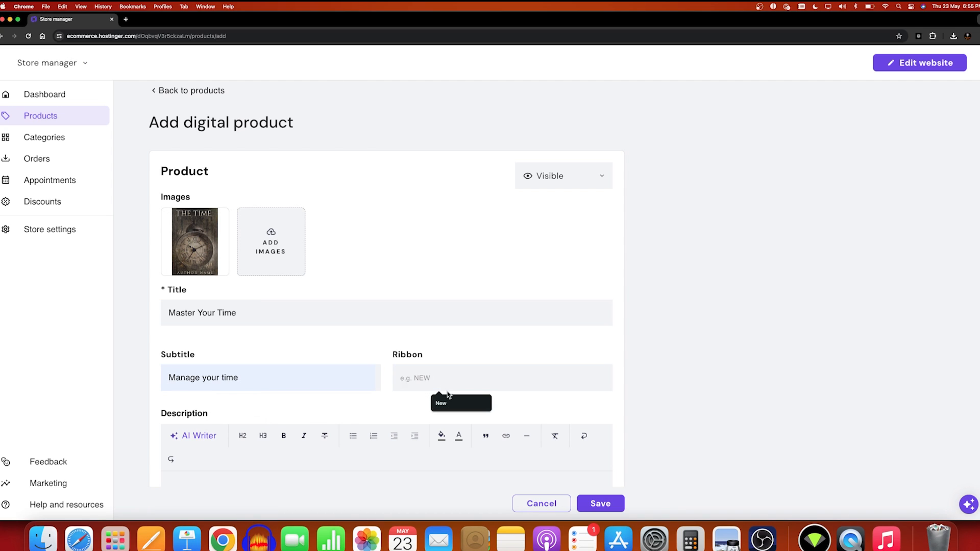
{"action": "left_click", "coordinate": [438, 402]}
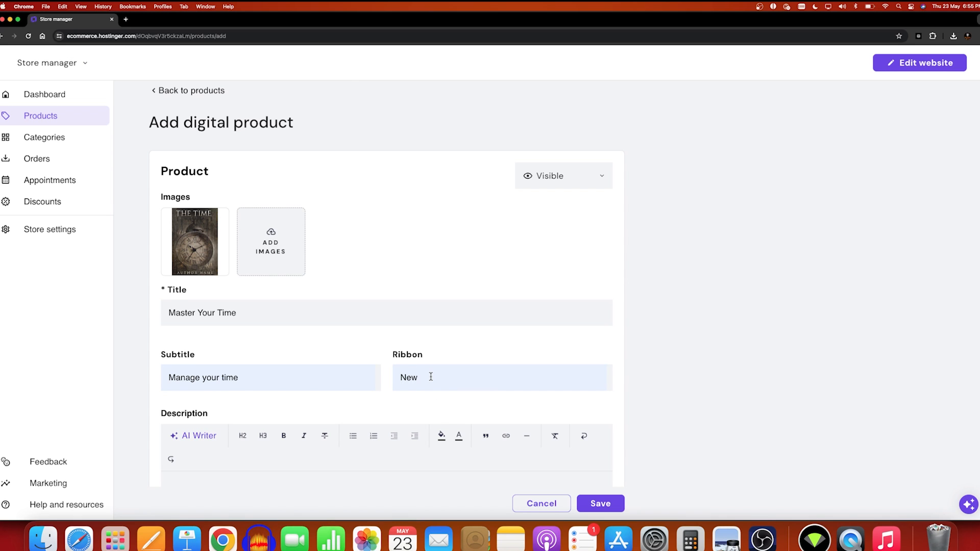
- Generate the product description with AI Writer from the prompt "My ebook is about time management"
{"action": "scroll", "coordinate": [430, 377], "scroll_direction": "down", "scroll_amount": 1}
{"action": "scroll", "coordinate": [431, 380], "scroll_direction": "down", "scroll_amount": 5}
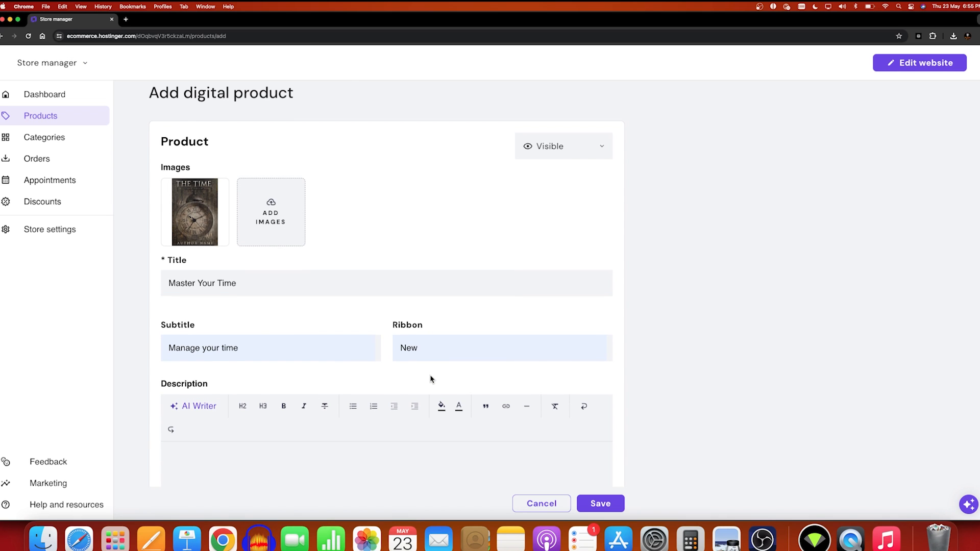
{"action": "scroll", "coordinate": [217, 219], "scroll_direction": "up", "scroll_amount": 1}
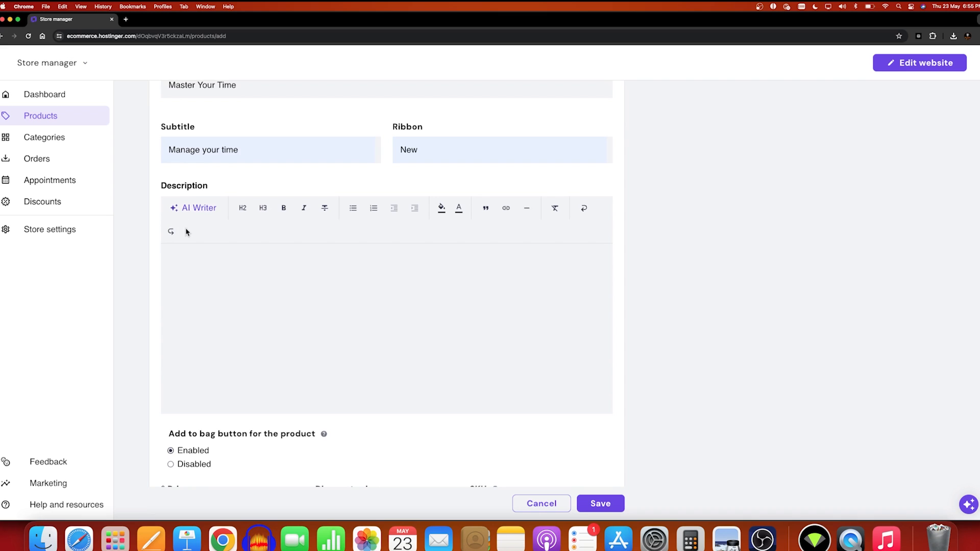
{"action": "scroll", "coordinate": [240, 291], "scroll_direction": "up", "scroll_amount": 1}
{"action": "left_click", "coordinate": [193, 274]}
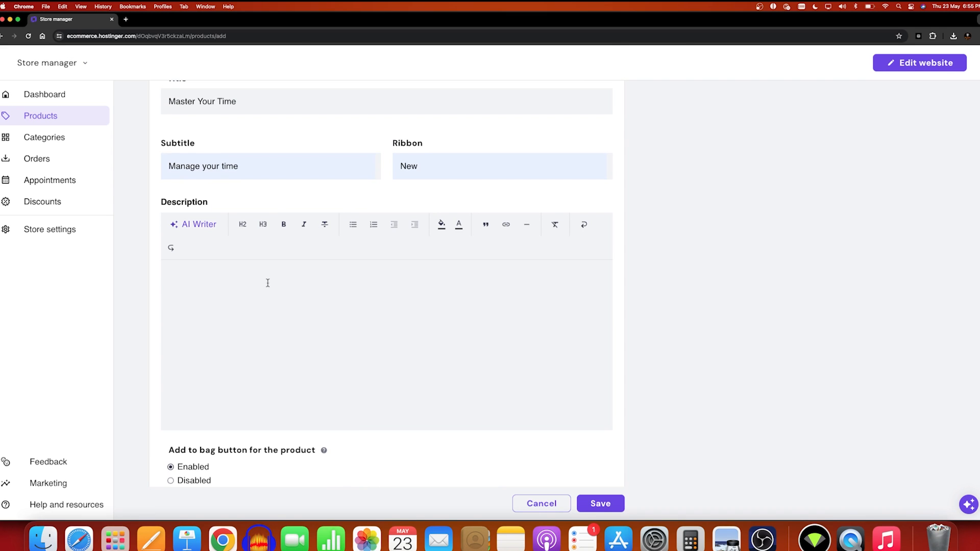
{"action": "left_click", "coordinate": [209, 233]}
{"action": "left_click", "coordinate": [214, 336]}
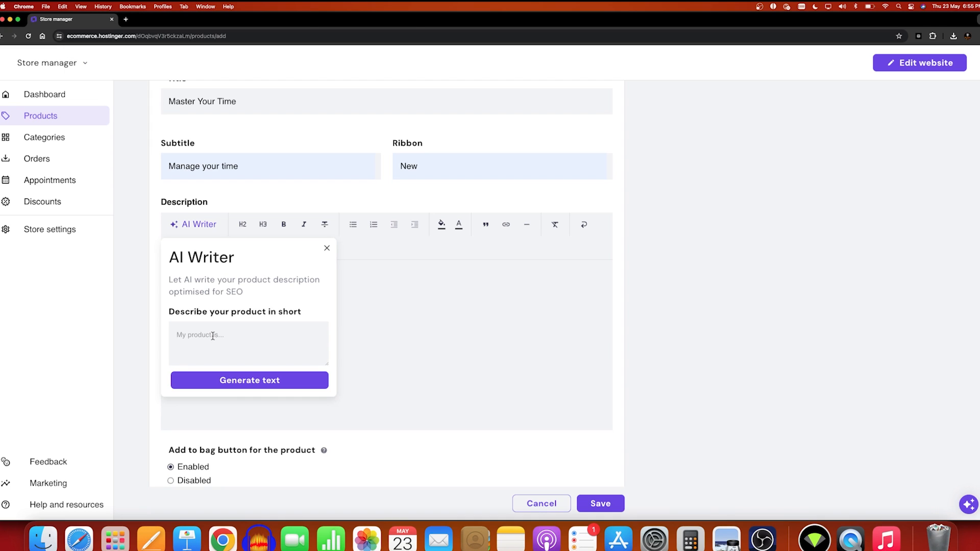
{"action": "type", "text": "My ebook is about time management"}
{"action": "key", "text": "Return"}
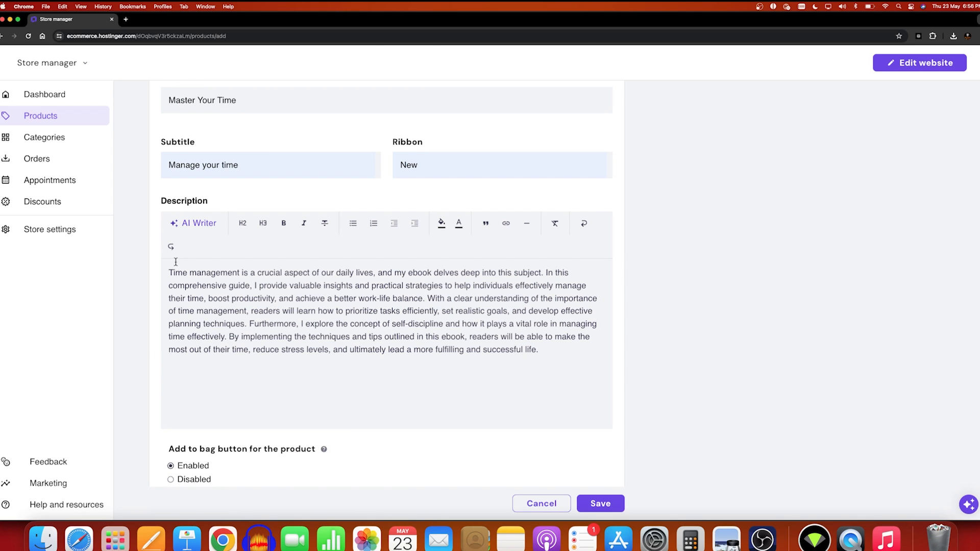
- Set the product's price to ₹199, its discount price to ₹100 and its SKU to 626179
{"action": "scroll", "coordinate": [216, 402], "scroll_direction": "down", "scroll_amount": 5}
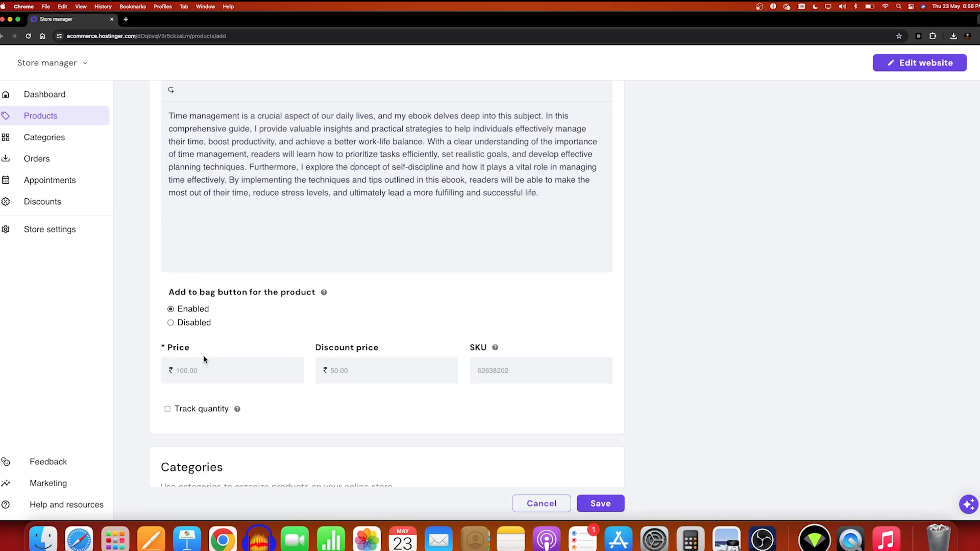
{"action": "left_click", "coordinate": [195, 379]}
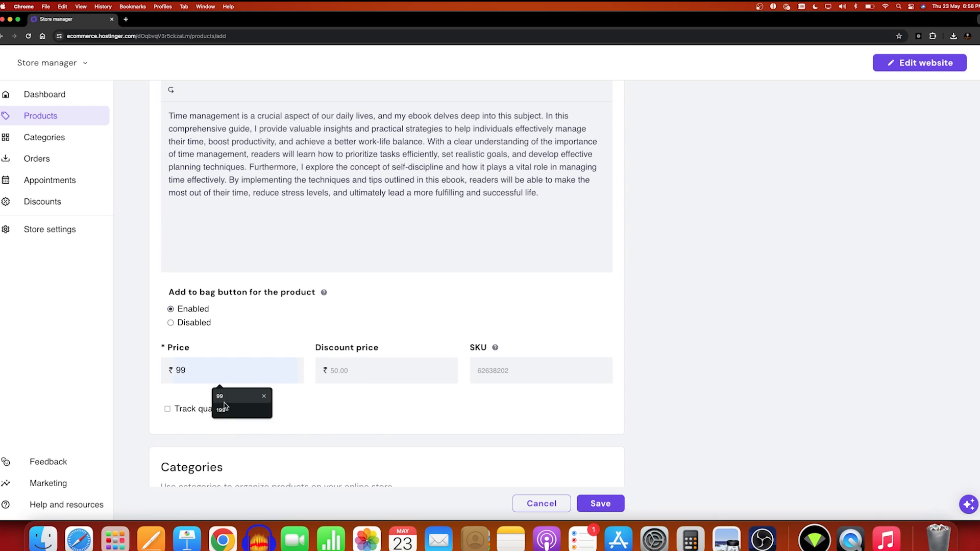
{"action": "left_click", "coordinate": [222, 410]}
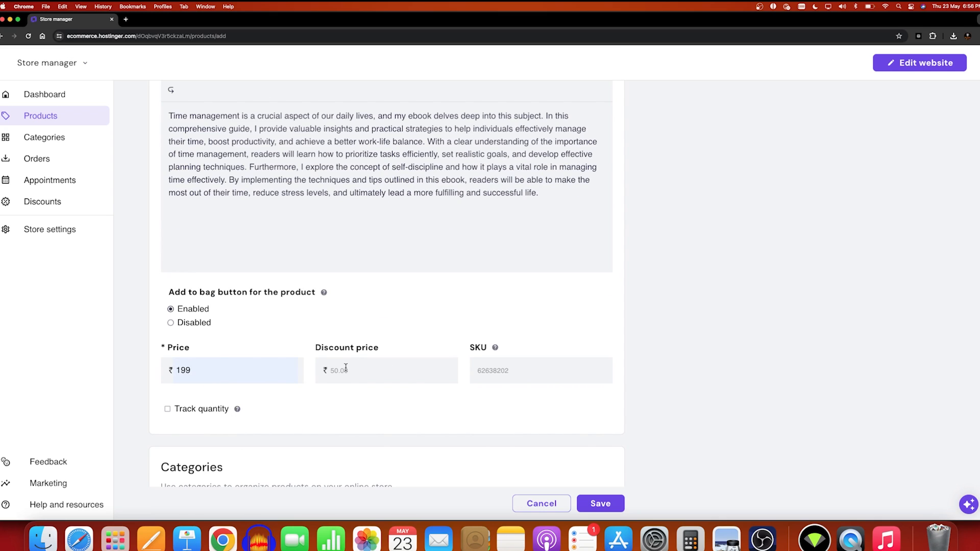
{"action": "left_click", "coordinate": [323, 368]}
{"action": "type", "text": "100"}
{"action": "left_click", "coordinate": [485, 372]}
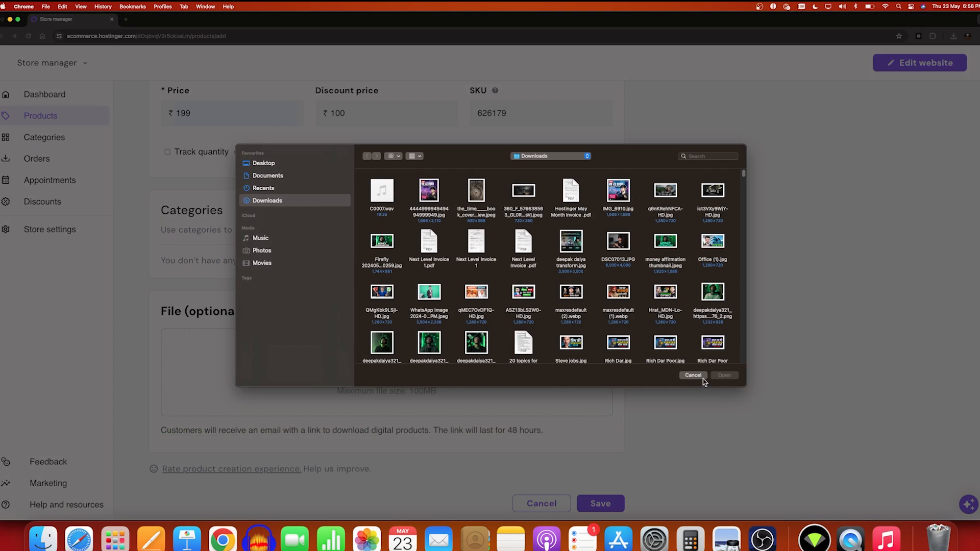
- Attach 20 topics for reels.pdf from the Downloads folder as the product's downloadable file and save the product
{"action": "left_click", "coordinate": [694, 379]}
{"action": "left_click", "coordinate": [367, 376]}
{"action": "scroll", "coordinate": [485, 239], "scroll_direction": "down", "scroll_amount": 5}
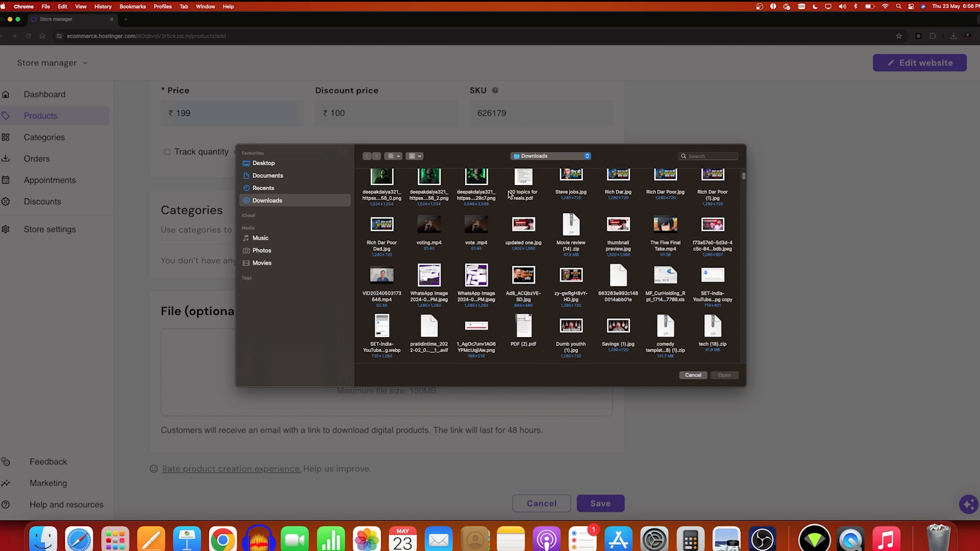
{"action": "left_click", "coordinate": [524, 179]}
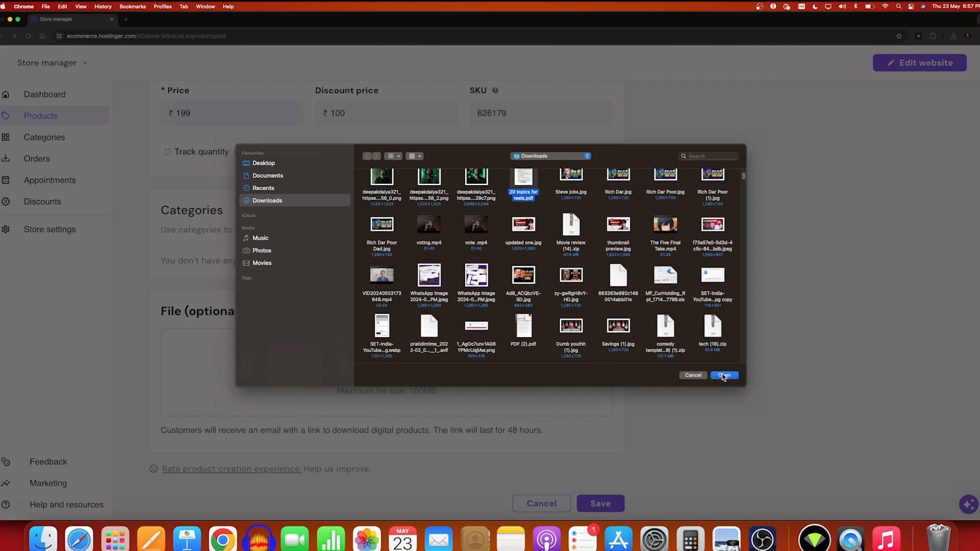
{"action": "left_click", "coordinate": [724, 376]}
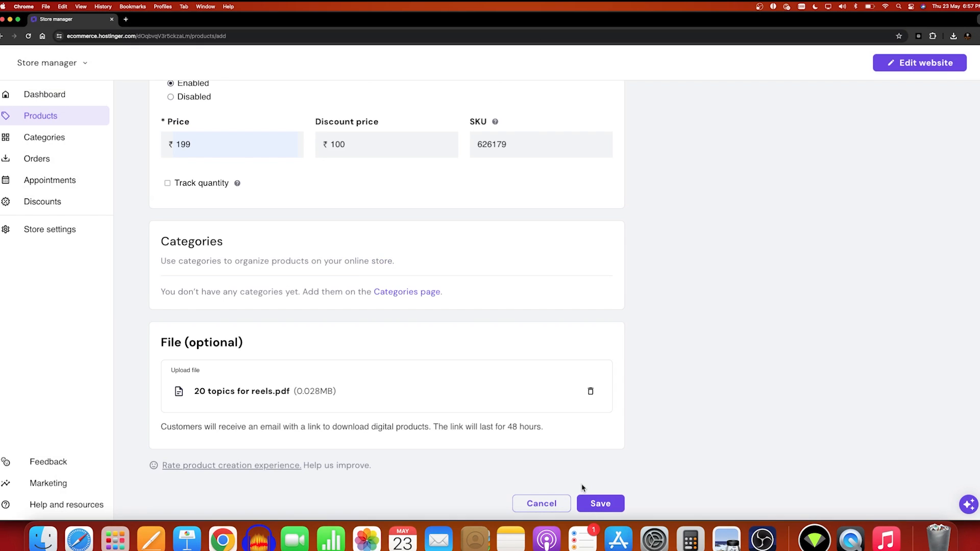
{"action": "left_click", "coordinate": [590, 503]}
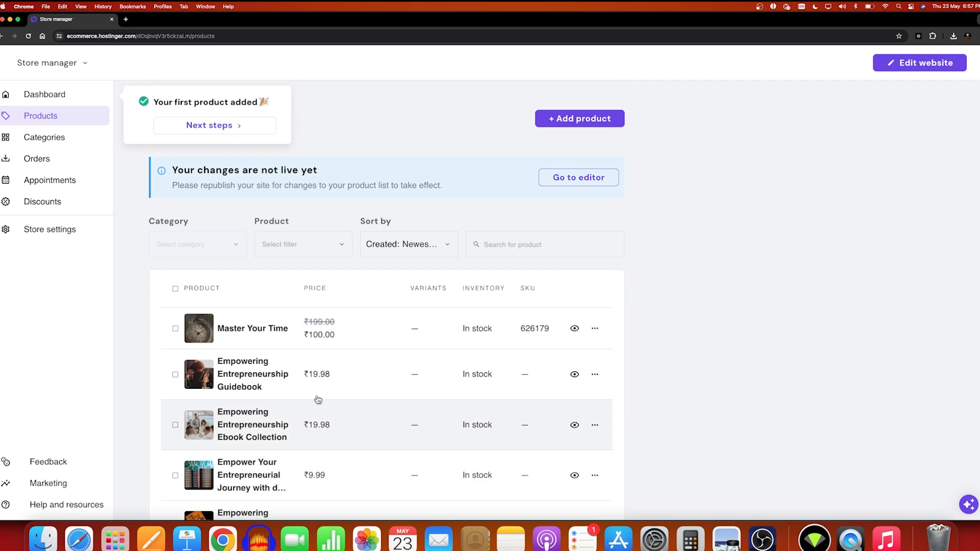
- Delete the Empowering Entrepreneurship Guidebook product from the store's product list
{"action": "scroll", "coordinate": [563, 383], "scroll_direction": "down", "scroll_amount": 5}
{"action": "scroll", "coordinate": [511, 382], "scroll_direction": "up", "scroll_amount": 5}
{"action": "scroll", "coordinate": [650, 379], "scroll_direction": "down", "scroll_amount": 5}
{"action": "scroll", "coordinate": [650, 380], "scroll_direction": "up", "scroll_amount": 5}
{"action": "scroll", "coordinate": [574, 375], "scroll_direction": "down", "scroll_amount": 5}
{"action": "scroll", "coordinate": [607, 337], "scroll_direction": "up", "scroll_amount": 5}
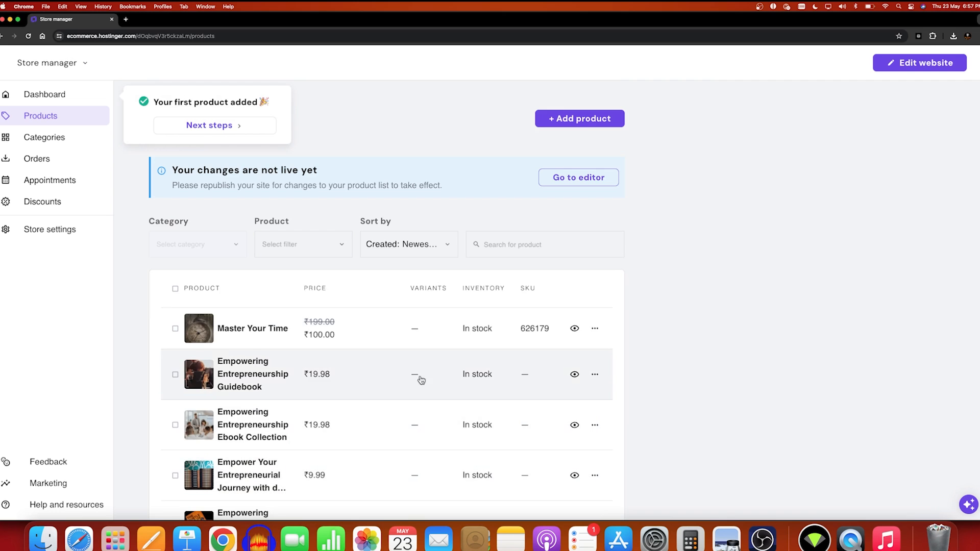
{"action": "scroll", "coordinate": [651, 380], "scroll_direction": "down", "scroll_amount": 5}
{"action": "scroll", "coordinate": [628, 316], "scroll_direction": "up", "scroll_amount": 1}
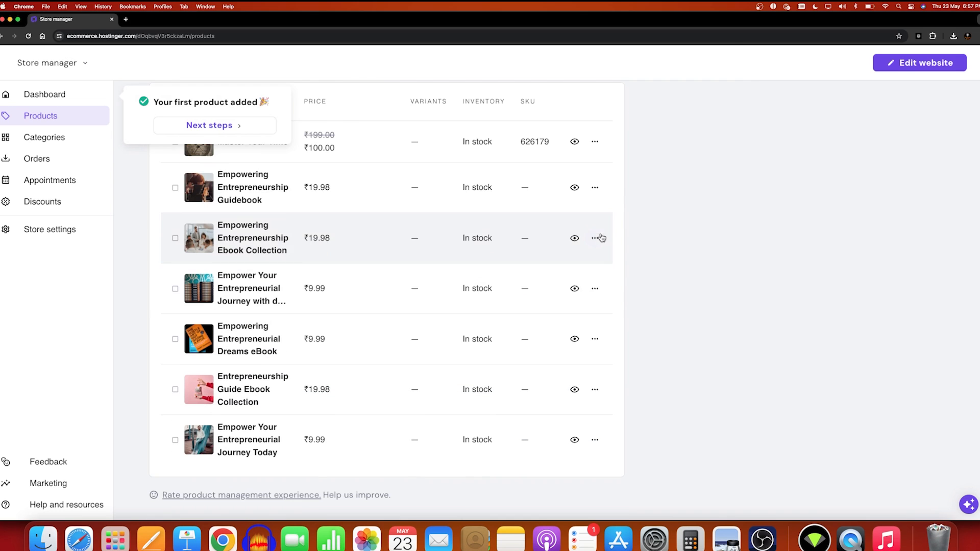
{"action": "left_click", "coordinate": [595, 188]}
{"action": "left_click", "coordinate": [630, 207]}
{"action": "left_click", "coordinate": [576, 322]}
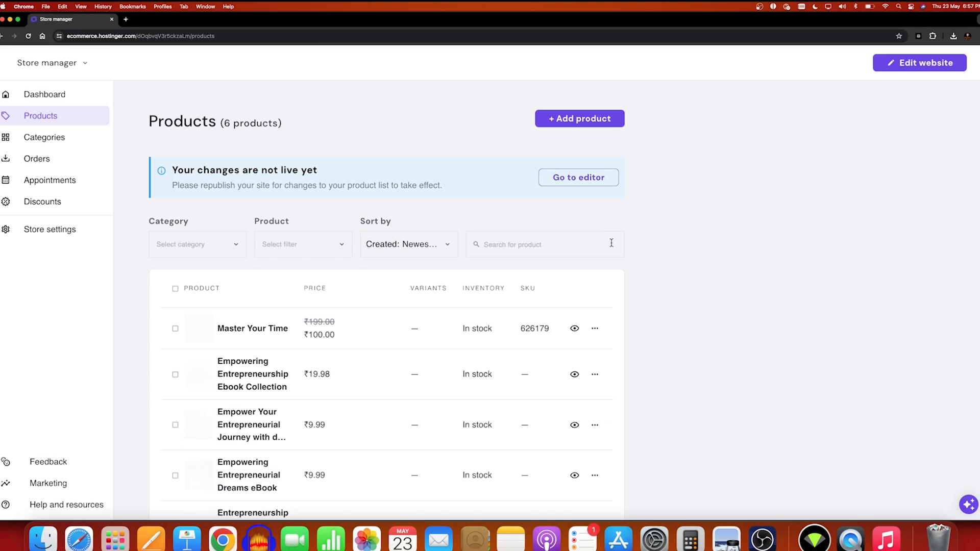
{"action": "scroll", "coordinate": [427, 319], "scroll_direction": "down", "scroll_amount": 5}
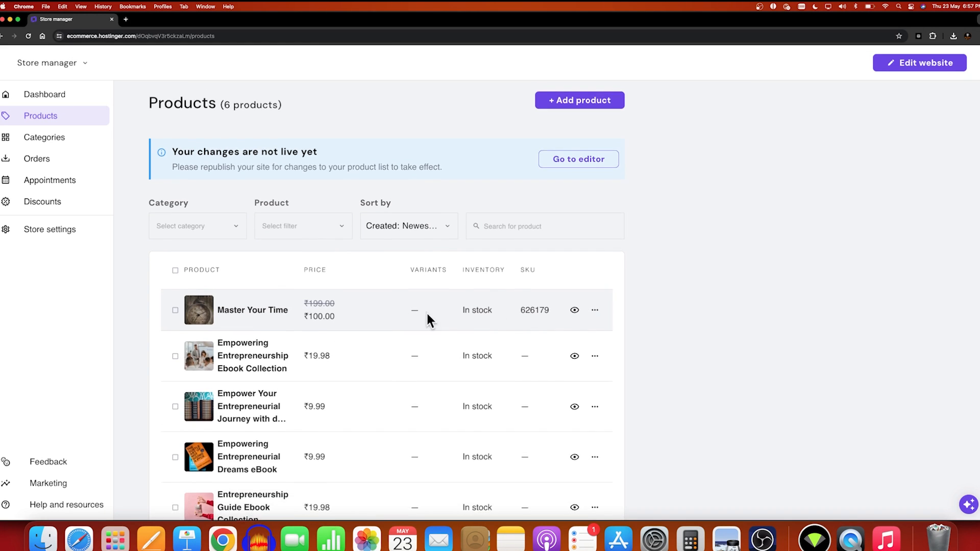
{"action": "scroll", "coordinate": [652, 289], "scroll_direction": "up", "scroll_amount": 4}
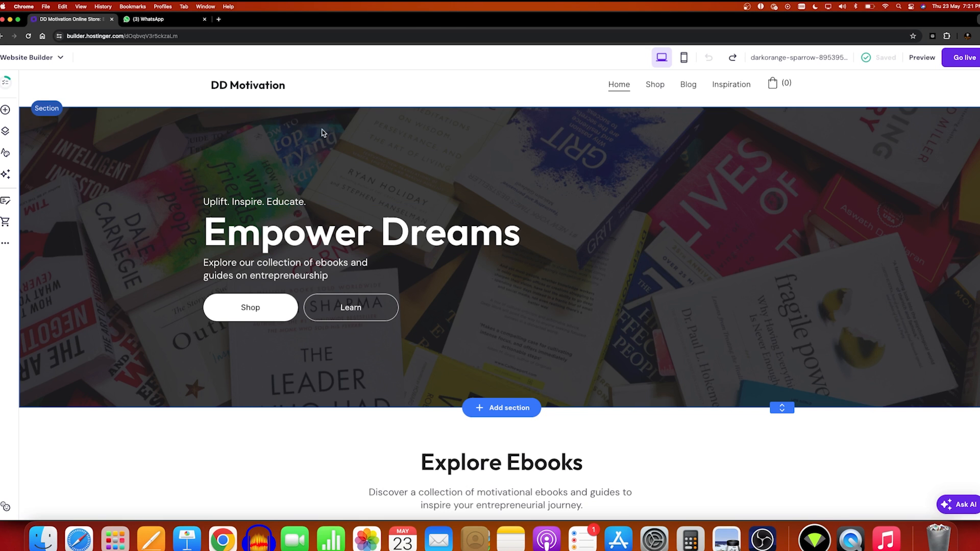
- Open the background settings of the Empower Dreams section and set its overlay opacity to 99 %
{"action": "left_click", "coordinate": [520, 156]}
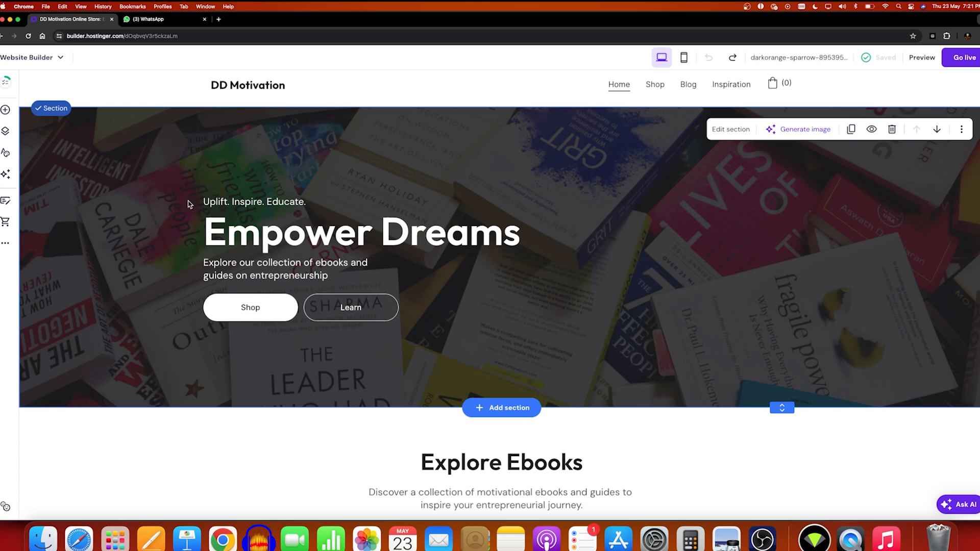
{"action": "left_click", "coordinate": [737, 132]}
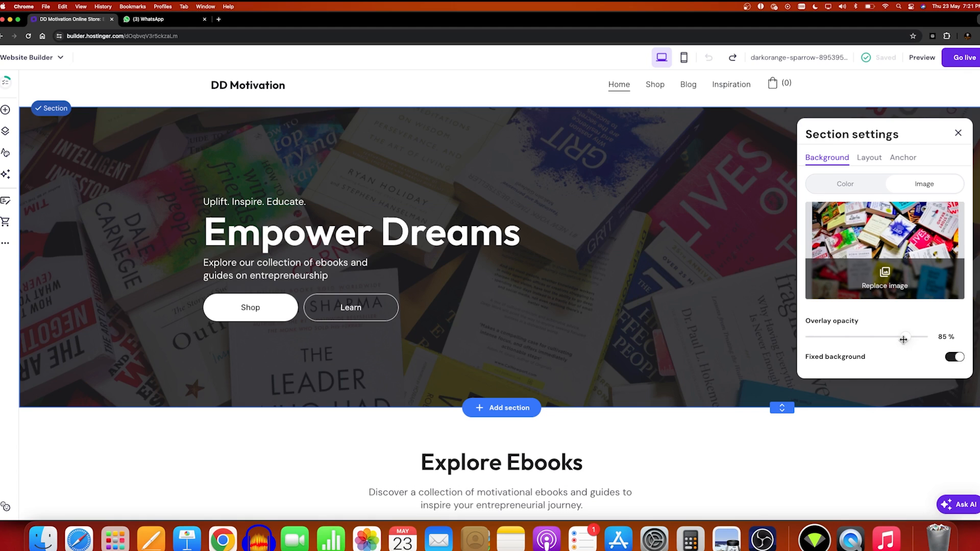
{"action": "mouse_move", "coordinate": [905, 338]}
{"action": "left_mouse_down"}
{"action": "mouse_move", "coordinate": [941, 337]}
{"action": "mouse_move", "coordinate": [761, 338]}
{"action": "mouse_move", "coordinate": [922, 334]}
{"action": "left_mouse_up"}
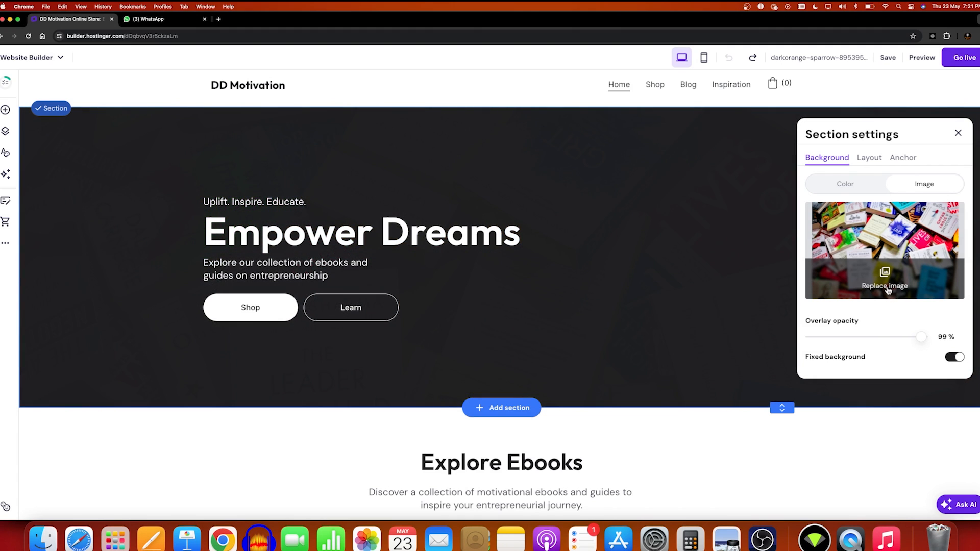
- Replace the section's background image with the hourglass JPEG uploaded from the Downloads folder and set its overlay opacity to 57 %
{"action": "left_click", "coordinate": [886, 287]}
{"action": "left_click", "coordinate": [734, 114]}
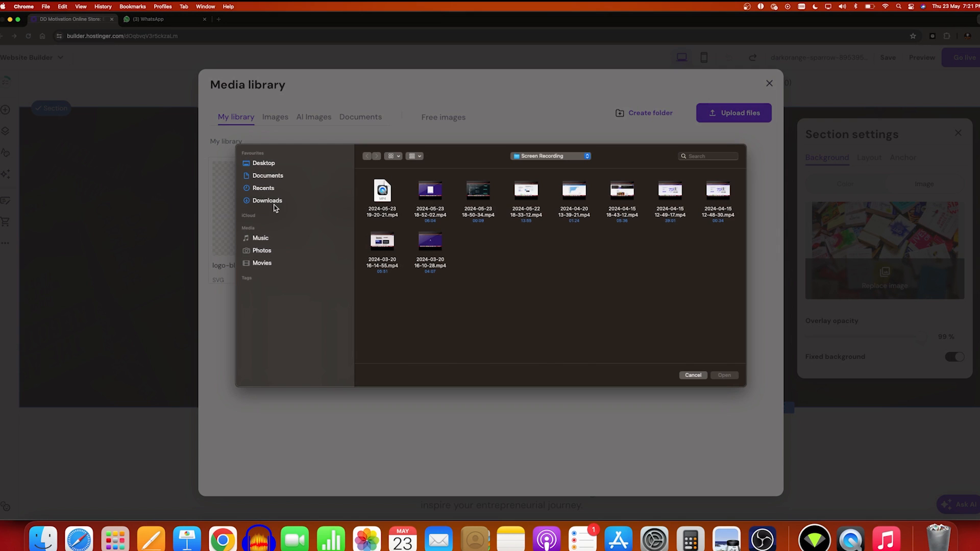
{"action": "left_click", "coordinate": [274, 205]}
{"action": "left_click", "coordinate": [517, 200]}
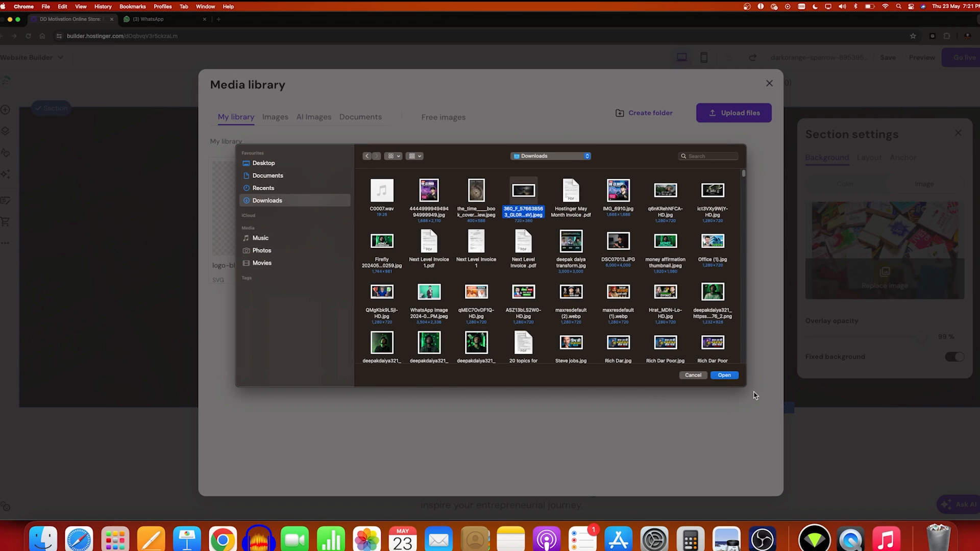
{"action": "left_click", "coordinate": [727, 376]}
{"action": "left_click", "coordinate": [264, 210]}
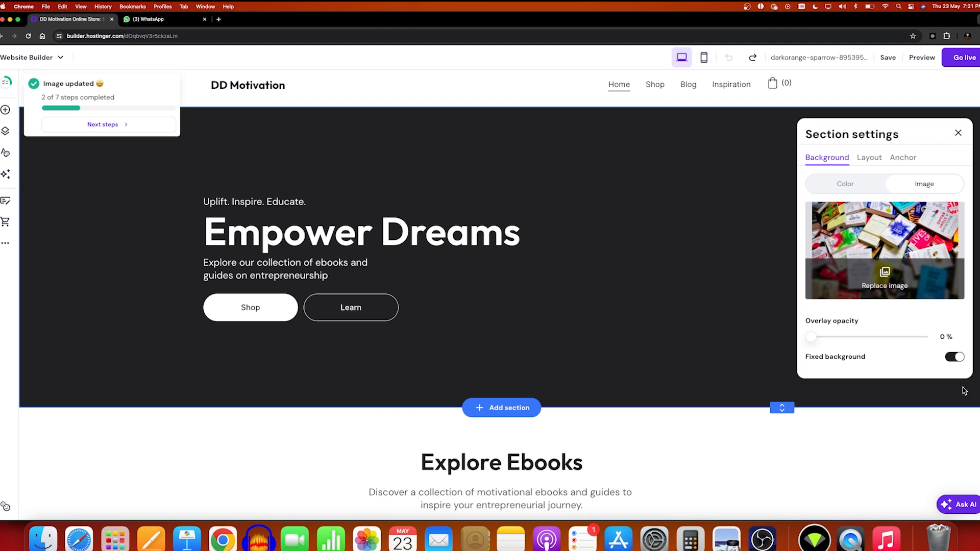
{"action": "left_click_drag", "start_coordinate": [812, 337], "coordinate": [875, 333]}
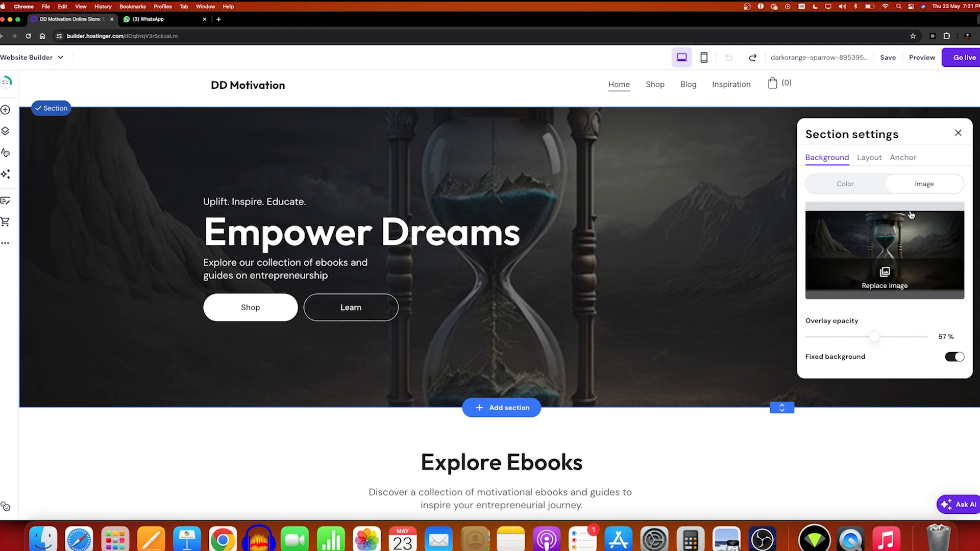
{"action": "left_click", "coordinate": [959, 133]}
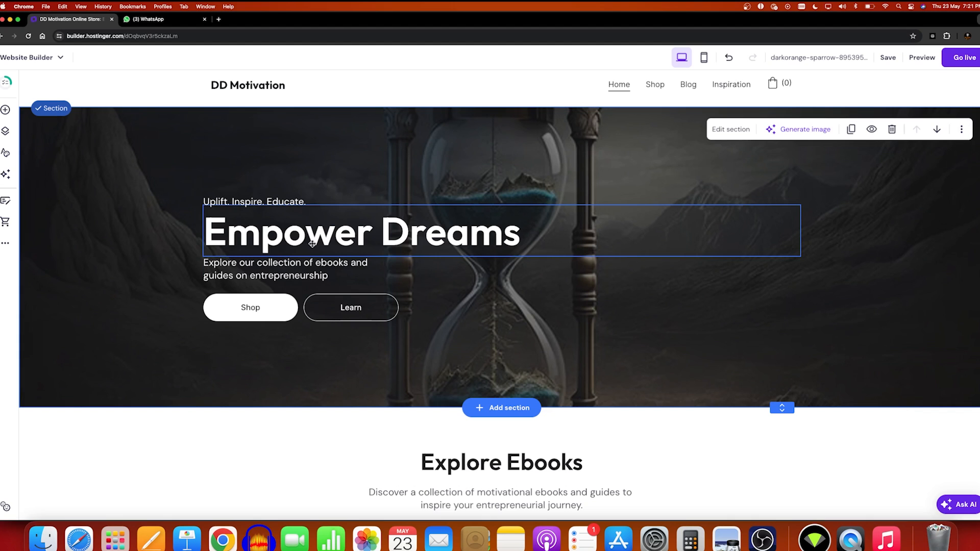
- Replace the Empower Dreams heading text with "Master Your Time"
{"action": "left_click", "coordinate": [274, 235]}
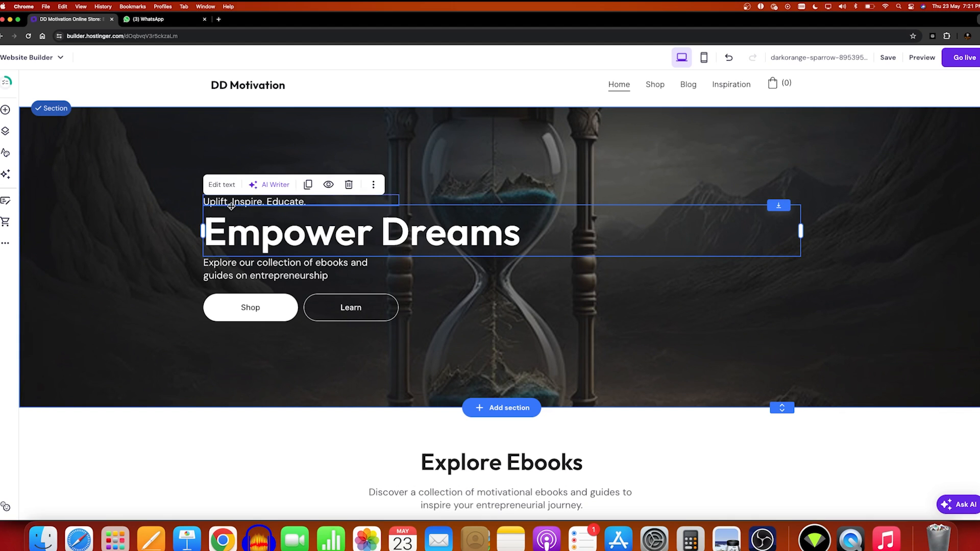
{"action": "left_click", "coordinate": [219, 190]}
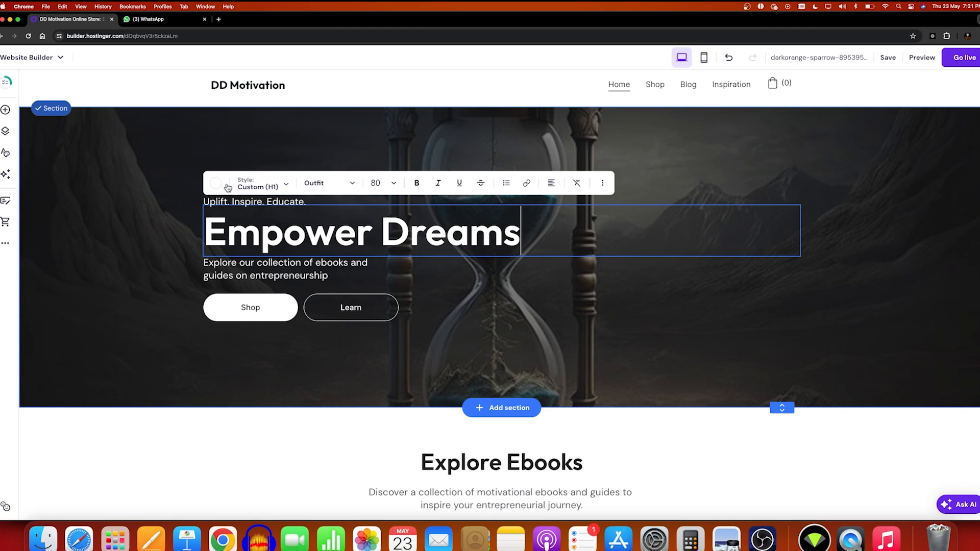
{"action": "left_click_drag", "start_coordinate": [530, 231], "coordinate": [205, 245]}
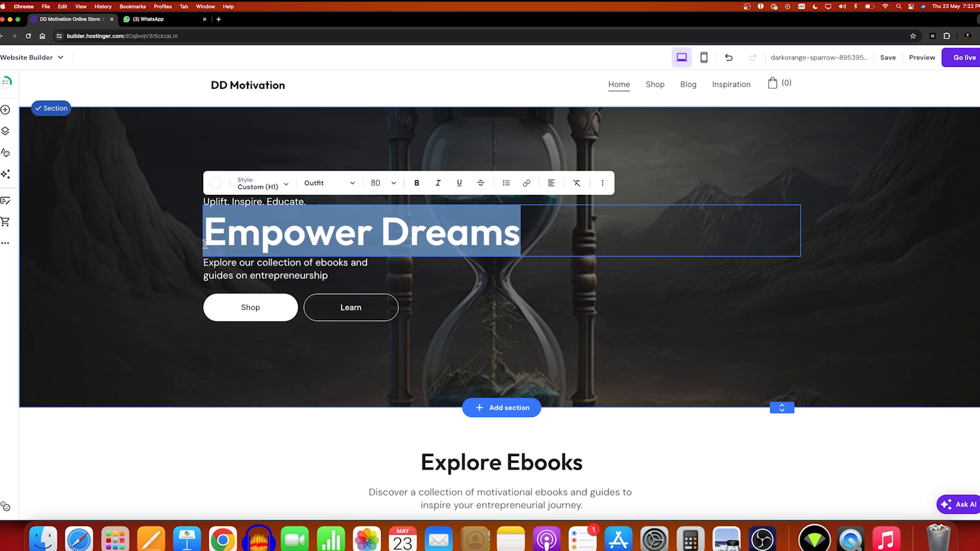
{"action": "type", "text": "Ma"}
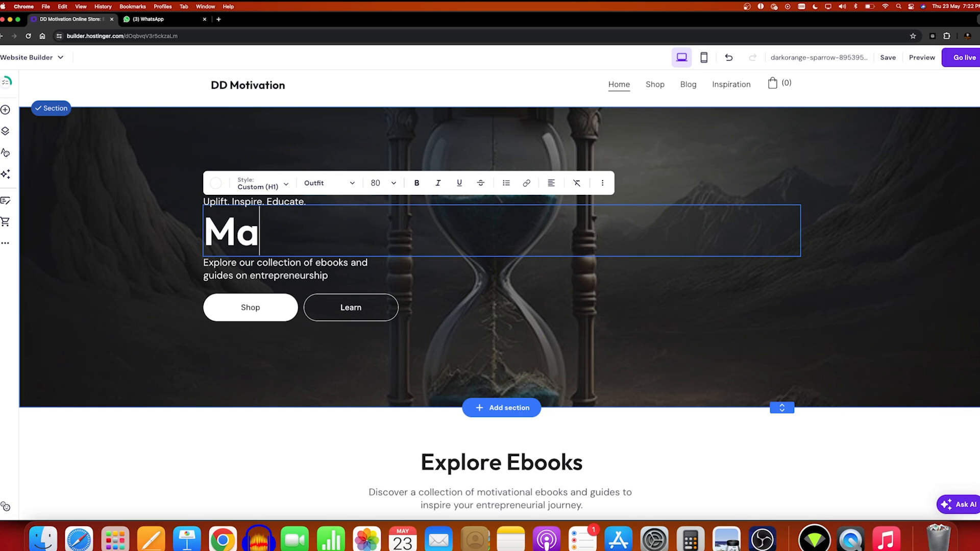
{"action": "type", "text": "ster Your Time"}
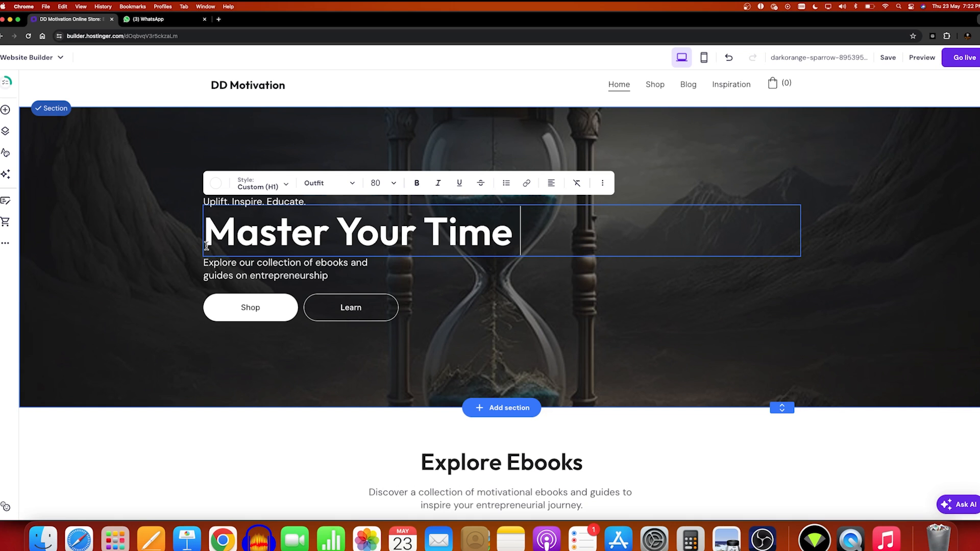
{"action": "left_click", "coordinate": [323, 182]}
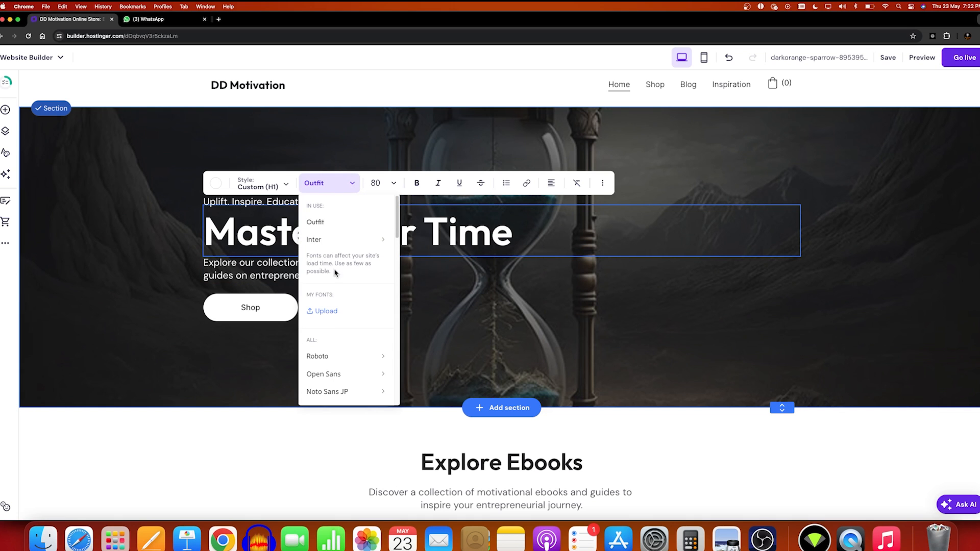
{"action": "scroll", "coordinate": [341, 355], "scroll_direction": "down", "scroll_amount": 5}
{"action": "scroll", "coordinate": [296, 342], "scroll_direction": "down", "scroll_amount": 4}
{"action": "scroll", "coordinate": [296, 342], "scroll_direction": "up", "scroll_amount": 4}
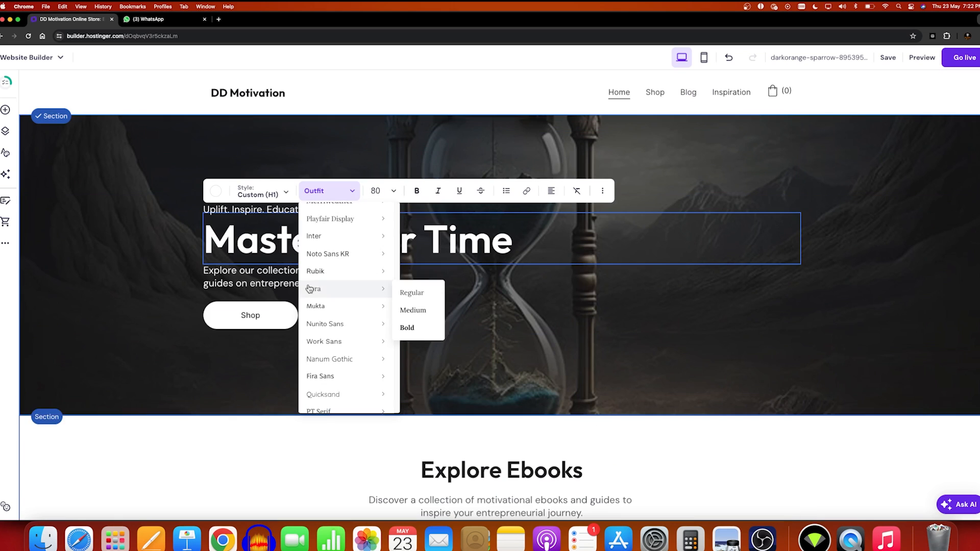
{"action": "left_click", "coordinate": [381, 190]}
- Remove the bold formatting from the whole Master Your Time heading
{"action": "left_click", "coordinate": [419, 194]}
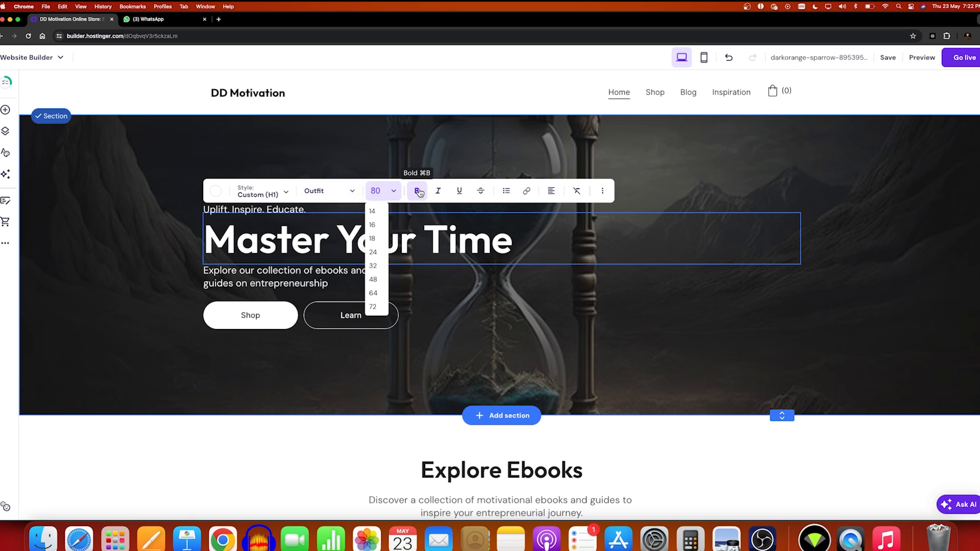
{"action": "left_click", "coordinate": [437, 196]}
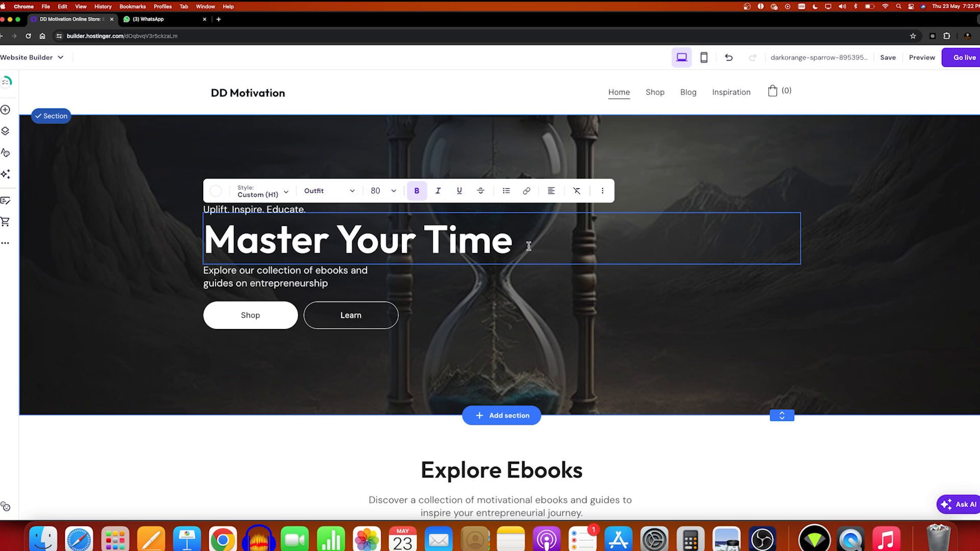
{"action": "left_click_drag", "start_coordinate": [523, 243], "coordinate": [205, 240]}
{"action": "left_click", "coordinate": [433, 193]}
{"action": "left_click", "coordinate": [431, 196]}
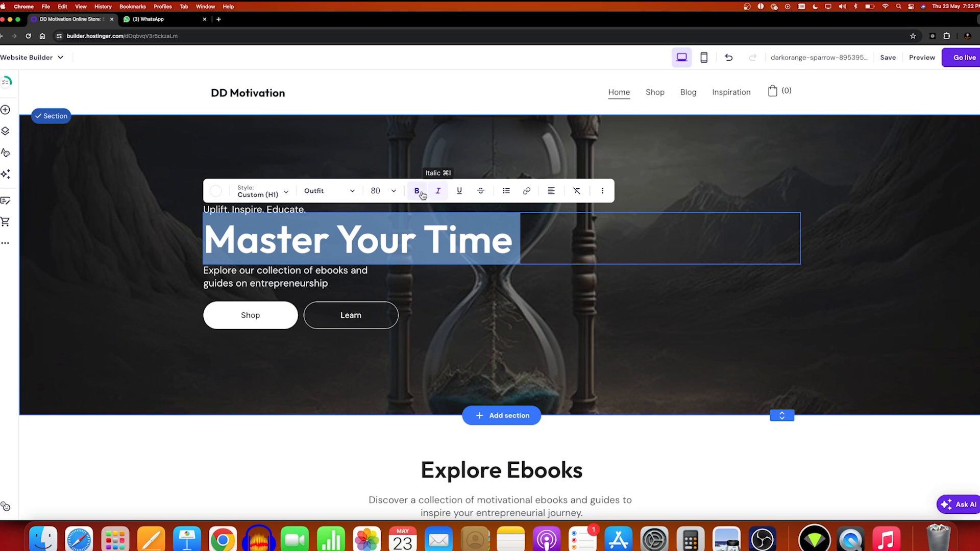
{"action": "left_click", "coordinate": [418, 194]}
{"action": "left_click", "coordinate": [418, 194]}
{"action": "left_click", "coordinate": [417, 193]}
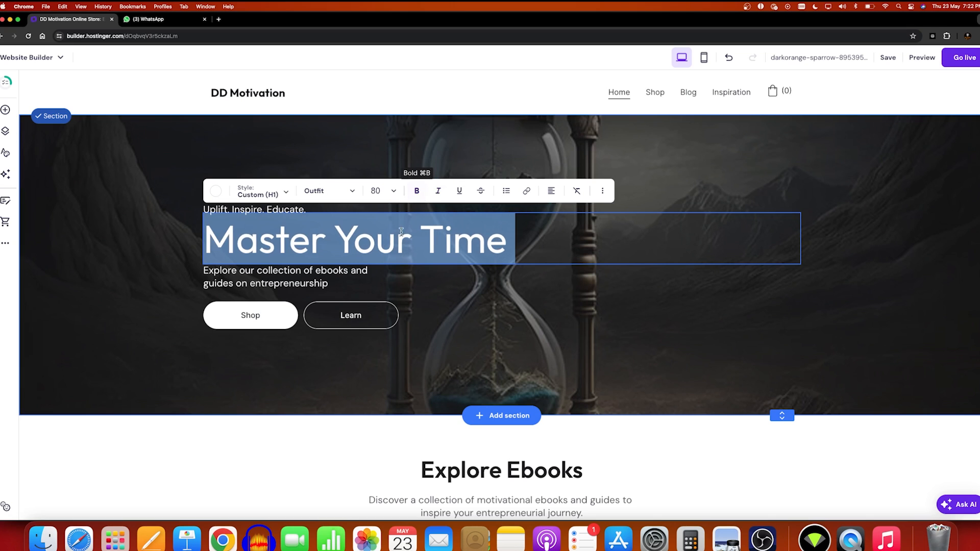
{"action": "left_click", "coordinate": [418, 193]}
{"action": "left_click", "coordinate": [417, 193]}
- Try underline and strikethrough formatting on the Master Your Time heading
{"action": "left_click", "coordinate": [461, 193]}
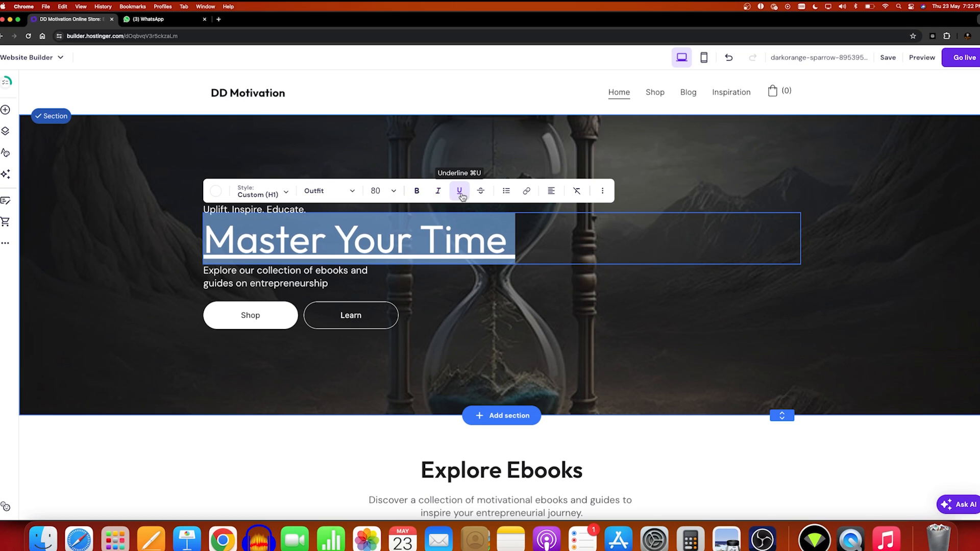
{"action": "left_click", "coordinate": [460, 193]}
{"action": "left_click", "coordinate": [481, 193]}
{"action": "left_click", "coordinate": [481, 193]}
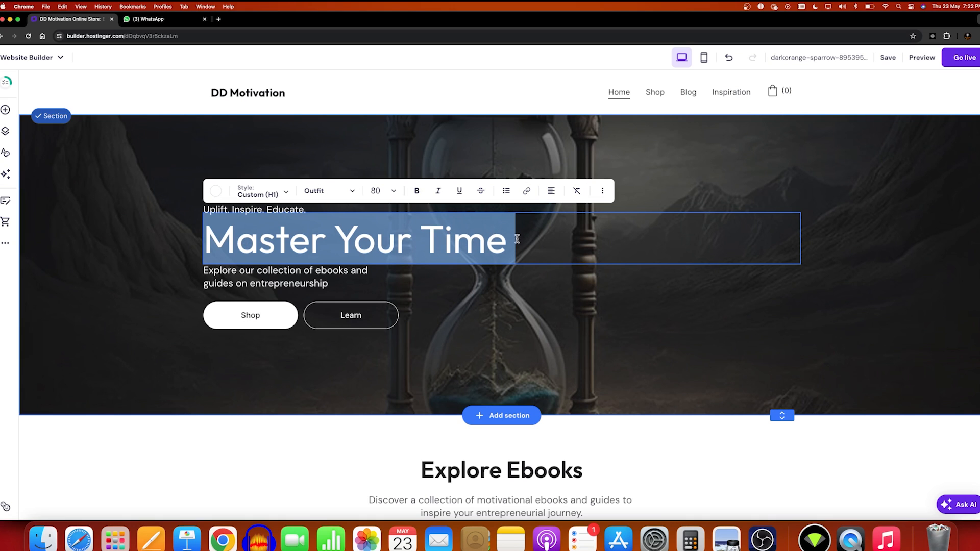
{"action": "left_click", "coordinate": [526, 191]}
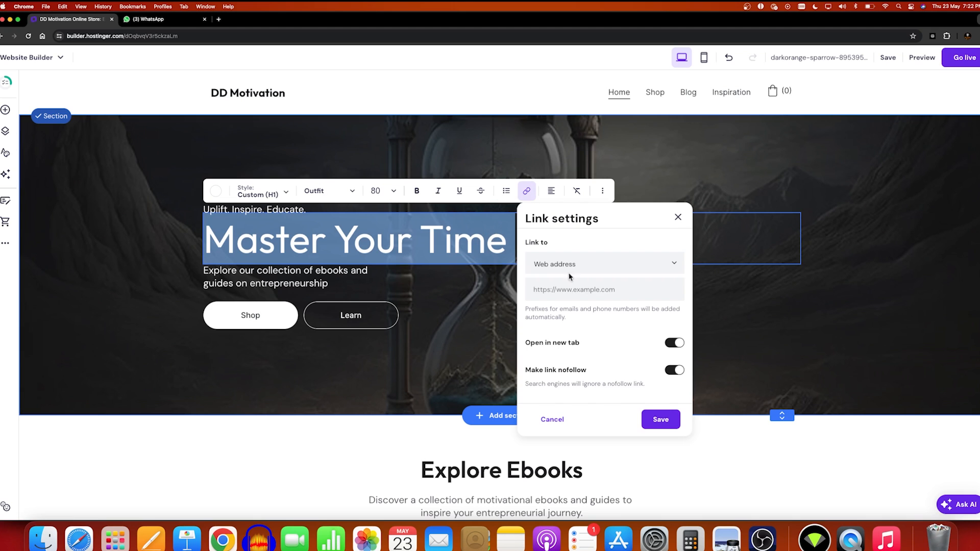
{"action": "left_click", "coordinate": [576, 290]}
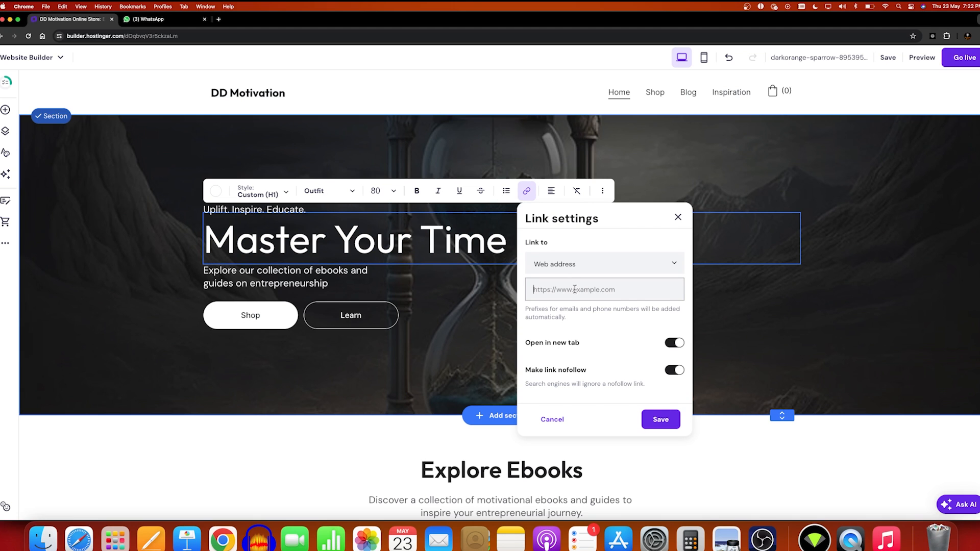
{"action": "left_click", "coordinate": [402, 198]}
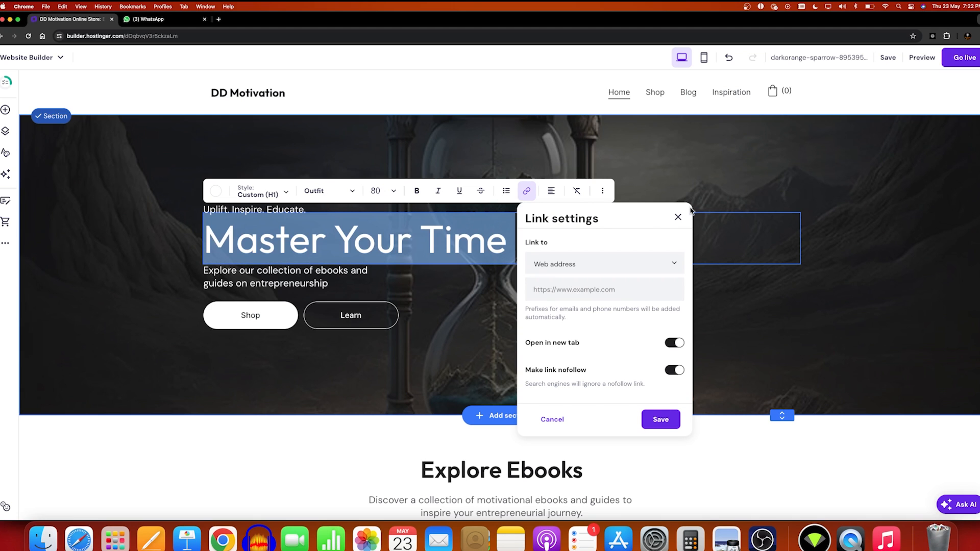
{"action": "left_click", "coordinate": [678, 217]}
{"action": "left_click", "coordinate": [125, 265]}
- Review the home page from the hero banner through the Explore Ebooks section down to the product grid
{"action": "scroll", "coordinate": [491, 214], "scroll_direction": "down", "scroll_amount": 5}
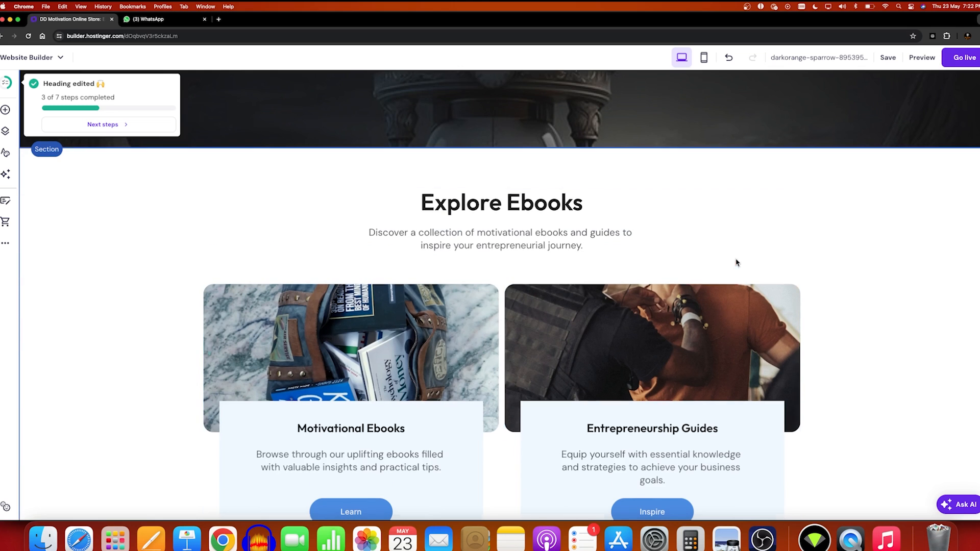
{"action": "scroll", "coordinate": [737, 263], "scroll_direction": "down", "scroll_amount": 5}
{"action": "scroll", "coordinate": [778, 286], "scroll_direction": "up", "scroll_amount": 10}
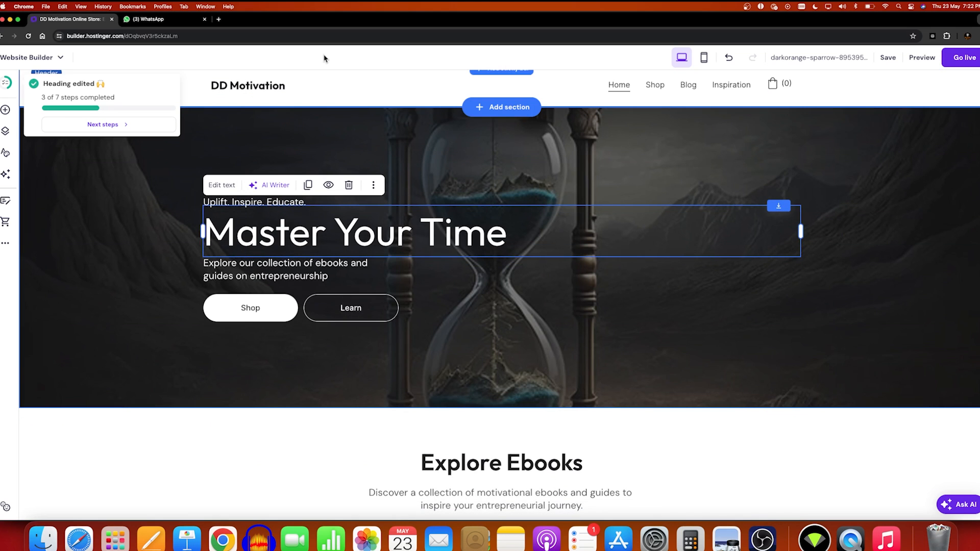
{"action": "scroll", "coordinate": [595, 385], "scroll_direction": "down", "scroll_amount": 2}
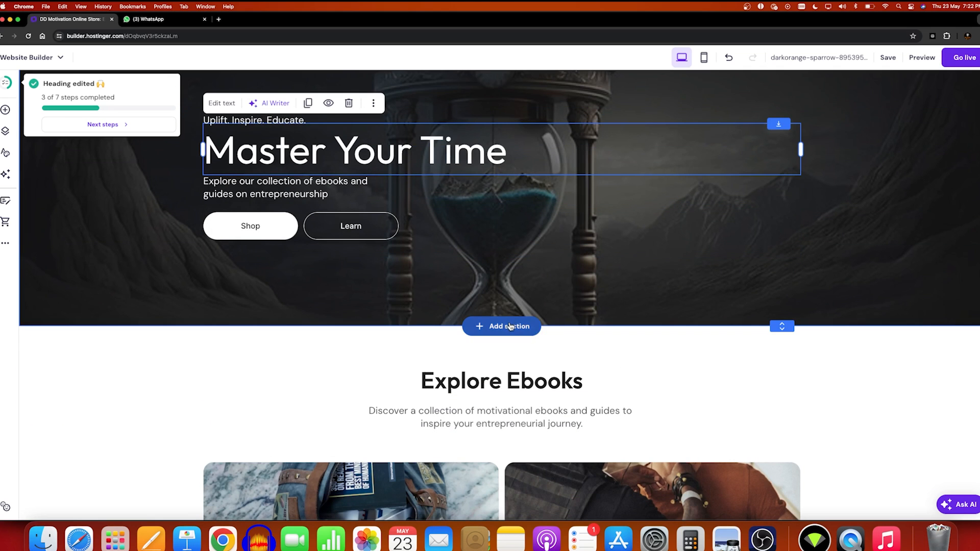
{"action": "scroll", "coordinate": [510, 326], "scroll_direction": "up", "scroll_amount": 2}
{"action": "scroll", "coordinate": [525, 219], "scroll_direction": "down", "scroll_amount": 4}
{"action": "scroll", "coordinate": [458, 339], "scroll_direction": "up", "scroll_amount": 2}
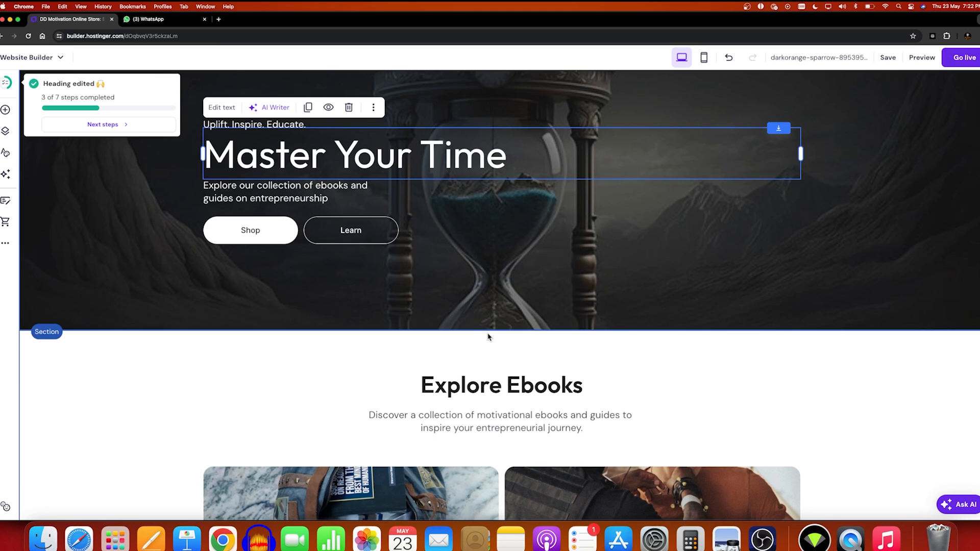
{"action": "scroll", "coordinate": [489, 337], "scroll_direction": "down", "scroll_amount": 8}
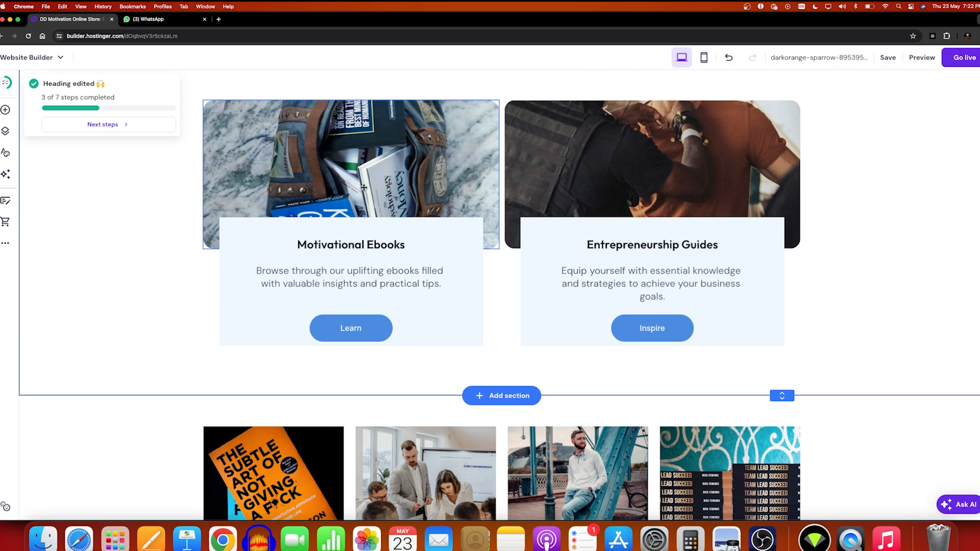
{"action": "scroll", "coordinate": [364, 187], "scroll_direction": "down", "scroll_amount": 1}
{"action": "scroll", "coordinate": [635, 306], "scroll_direction": "down", "scroll_amount": 4}
{"action": "scroll", "coordinate": [679, 322], "scroll_direction": "up", "scroll_amount": 2}
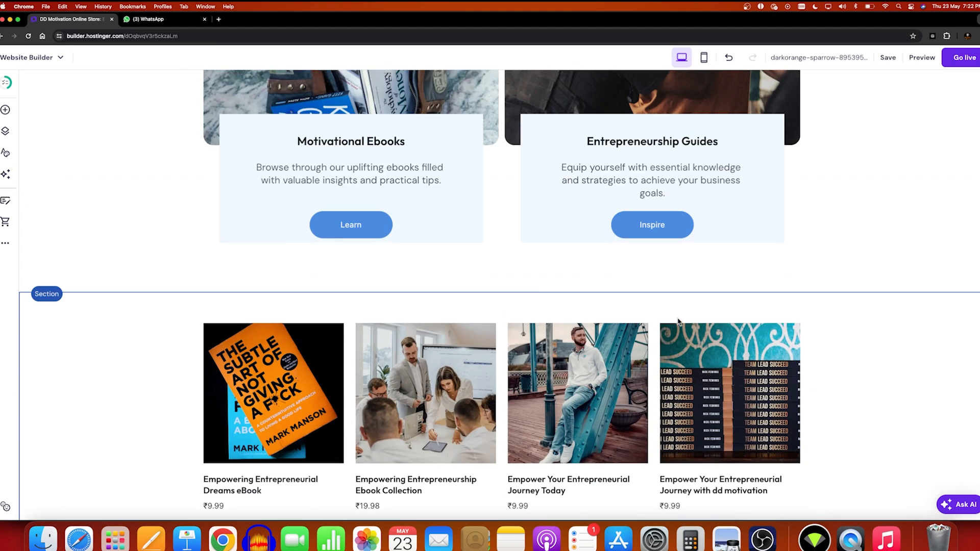
{"action": "scroll", "coordinate": [679, 322], "scroll_direction": "down", "scroll_amount": 5}
{"action": "scroll", "coordinate": [432, 327], "scroll_direction": "up", "scroll_amount": 7}
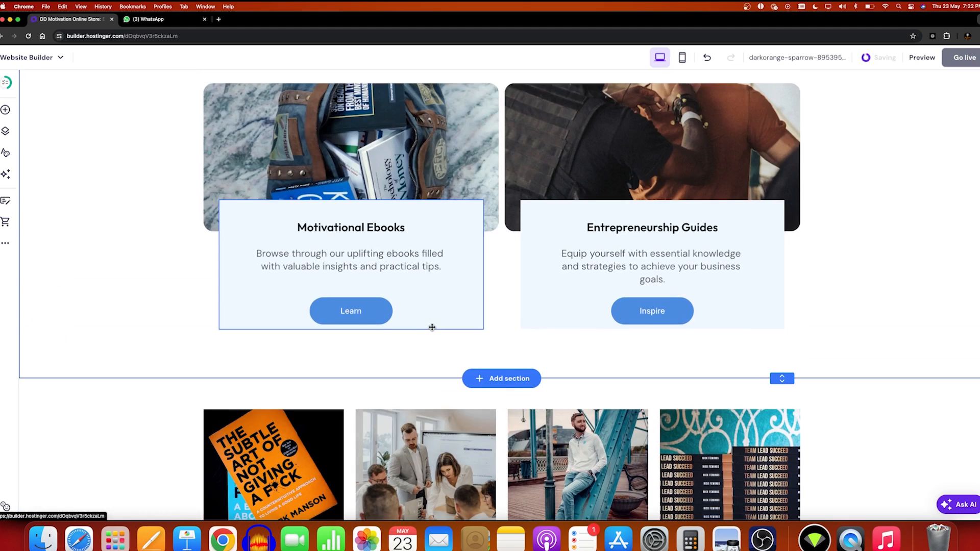
{"action": "scroll", "coordinate": [432, 327], "scroll_direction": "down", "scroll_amount": 7}
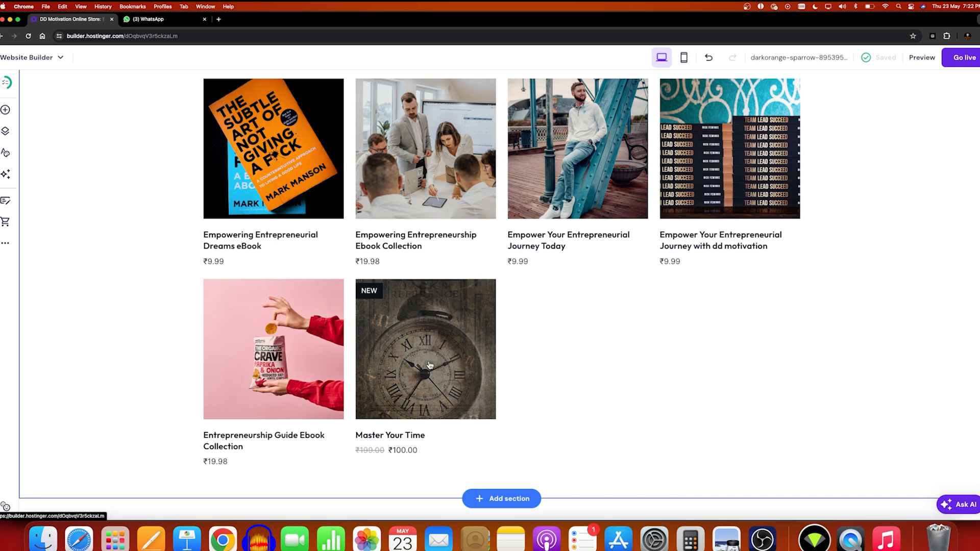
{"action": "scroll", "coordinate": [457, 372], "scroll_direction": "up", "scroll_amount": 2}
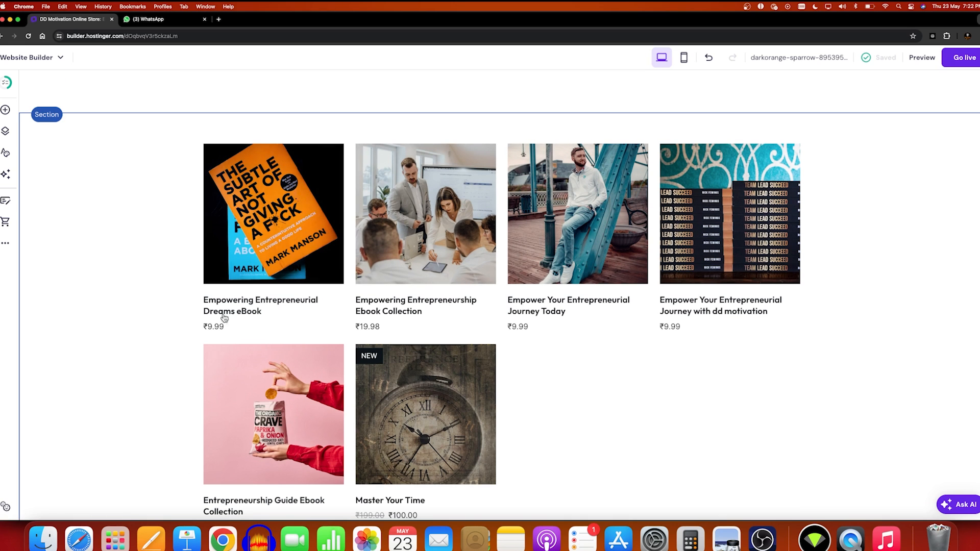
- Try placing a new text element beside the Learn button in the home page's hero section and delete it again
{"action": "scroll", "coordinate": [219, 316], "scroll_direction": "up", "scroll_amount": 10}
{"action": "scroll", "coordinate": [219, 431], "scroll_direction": "up", "scroll_amount": 6}
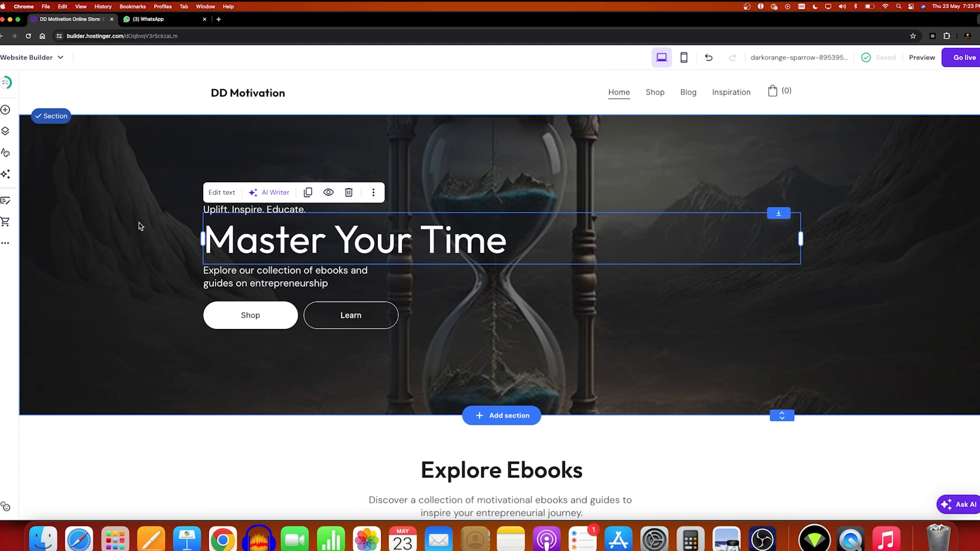
{"action": "left_click", "coordinate": [6, 109]}
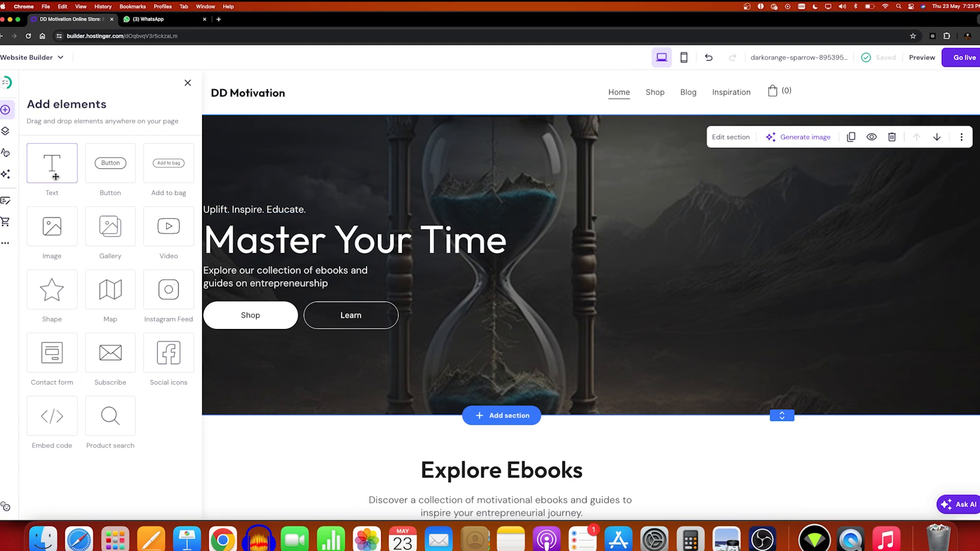
{"action": "left_click_drag", "start_coordinate": [55, 171], "coordinate": [437, 317]}
{"action": "left_click_drag", "start_coordinate": [482, 360], "coordinate": [488, 329]}
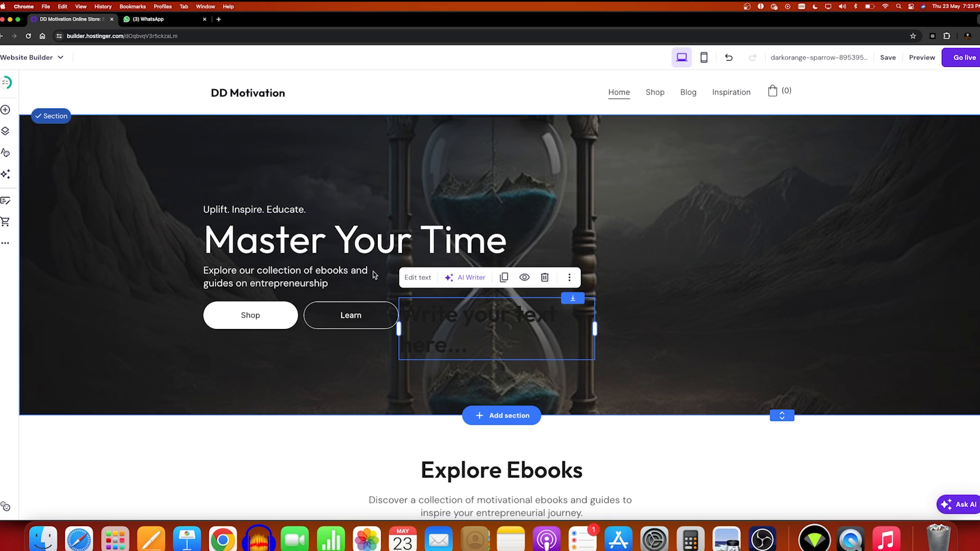
{"action": "left_click", "coordinate": [545, 277]}
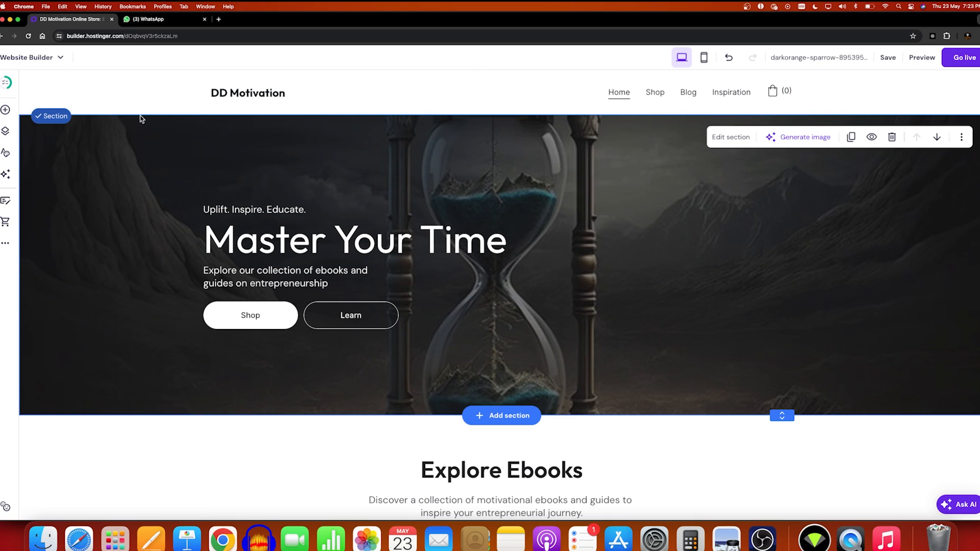
- Add a video element to the hero section and look through its general video settings
{"action": "left_click", "coordinate": [6, 108]}
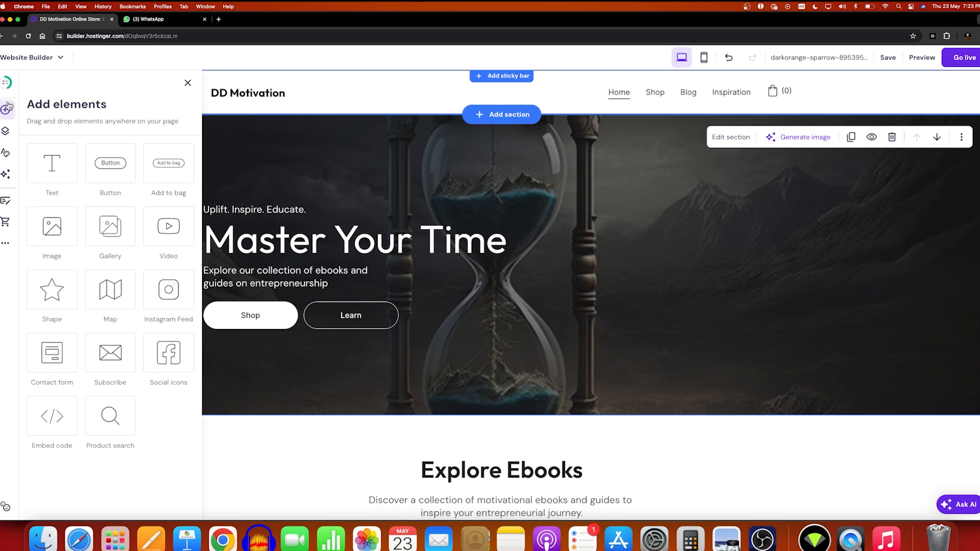
{"action": "left_click", "coordinate": [168, 227]}
{"action": "scroll", "coordinate": [306, 225], "scroll_direction": "down", "scroll_amount": 2}
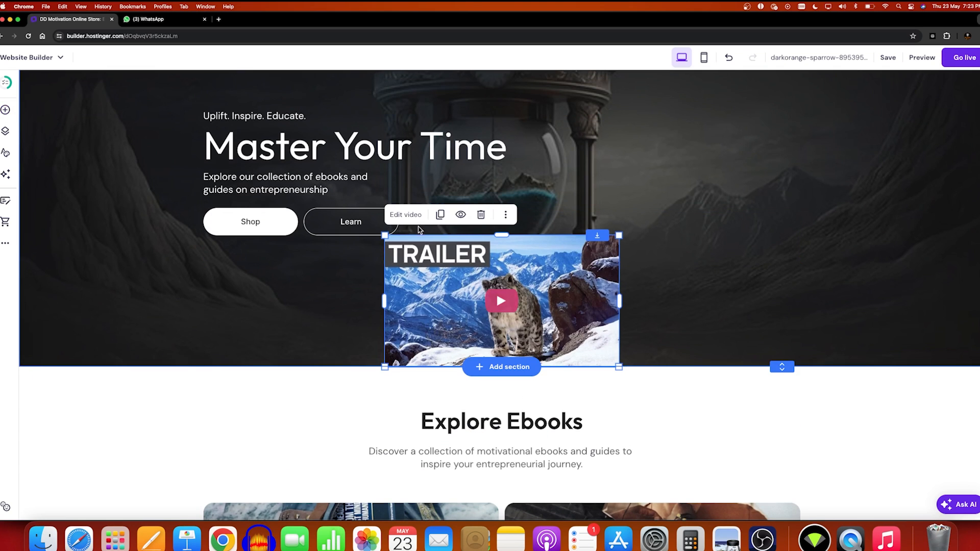
{"action": "left_click", "coordinate": [408, 215]}
{"action": "left_click", "coordinate": [681, 231]}
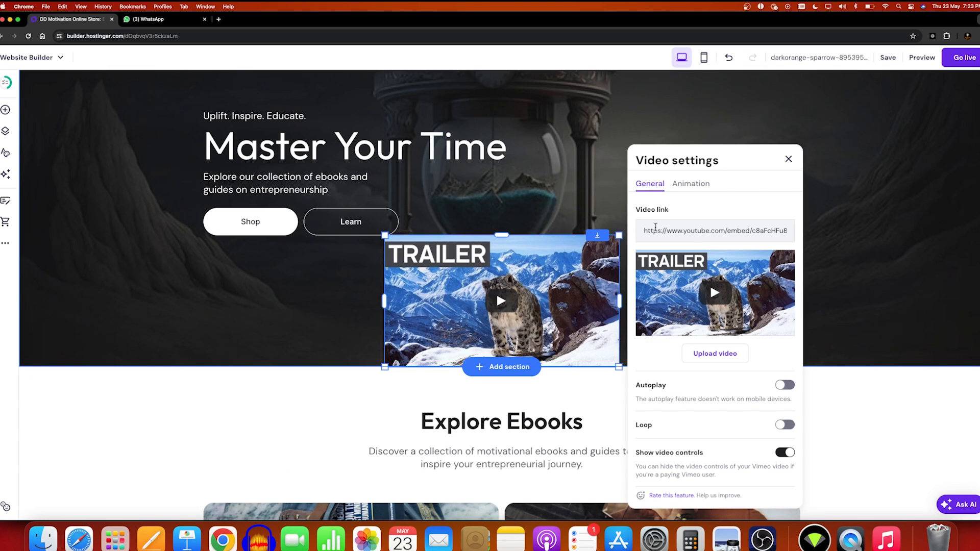
{"action": "left_click", "coordinate": [719, 253]}
{"action": "left_click", "coordinate": [788, 159]}
- Examine the available page elements, the site's page navigation, and the page options for Home and Shop
{"action": "left_click", "coordinate": [5, 110]}
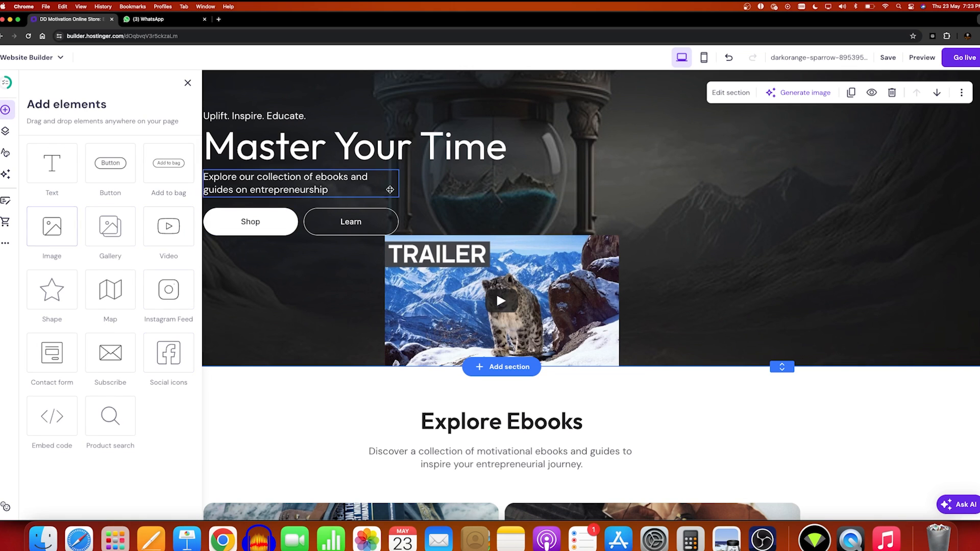
{"action": "scroll", "coordinate": [418, 516], "scroll_direction": "down", "scroll_amount": 2}
{"action": "scroll", "coordinate": [418, 516], "scroll_direction": "down", "scroll_amount": 4}
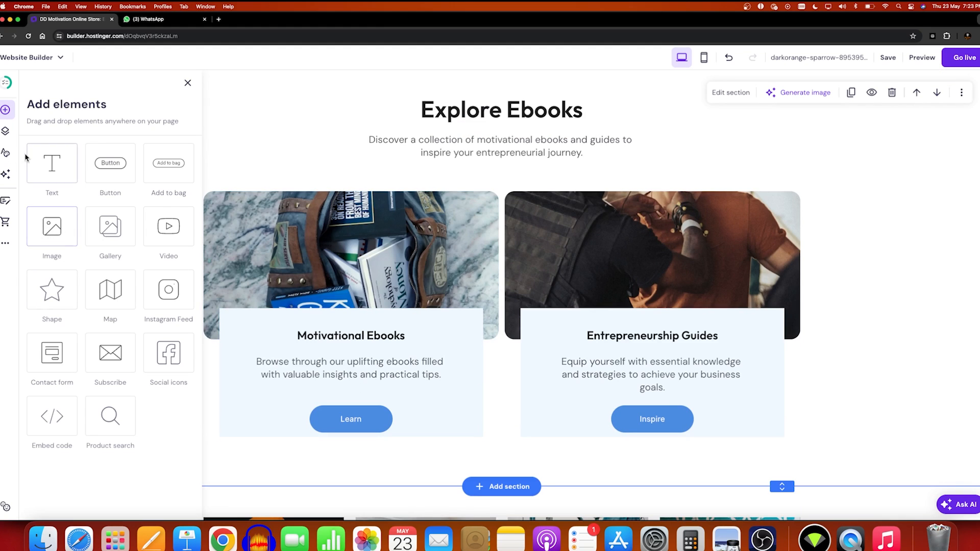
{"action": "left_click", "coordinate": [6, 133]}
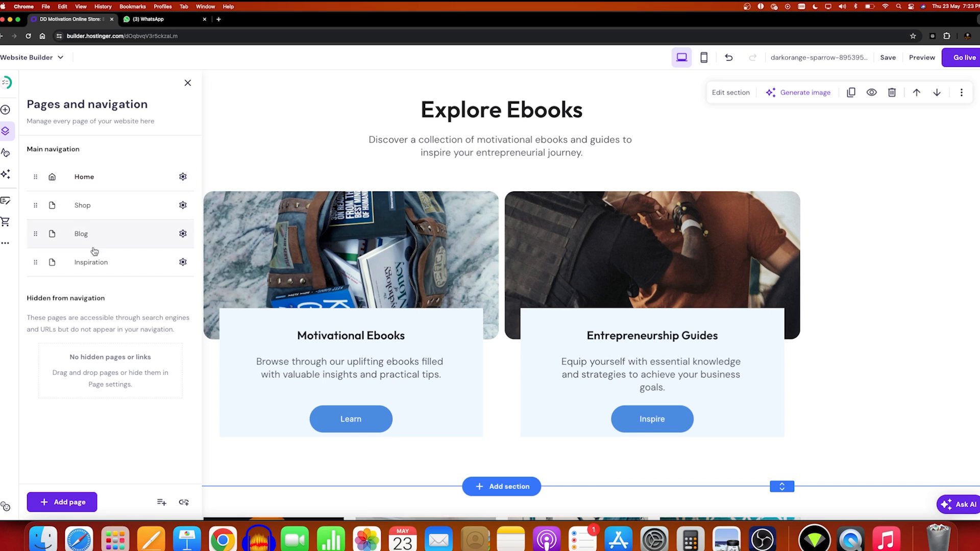
{"action": "scroll", "coordinate": [715, 153], "scroll_direction": "up", "scroll_amount": 8}
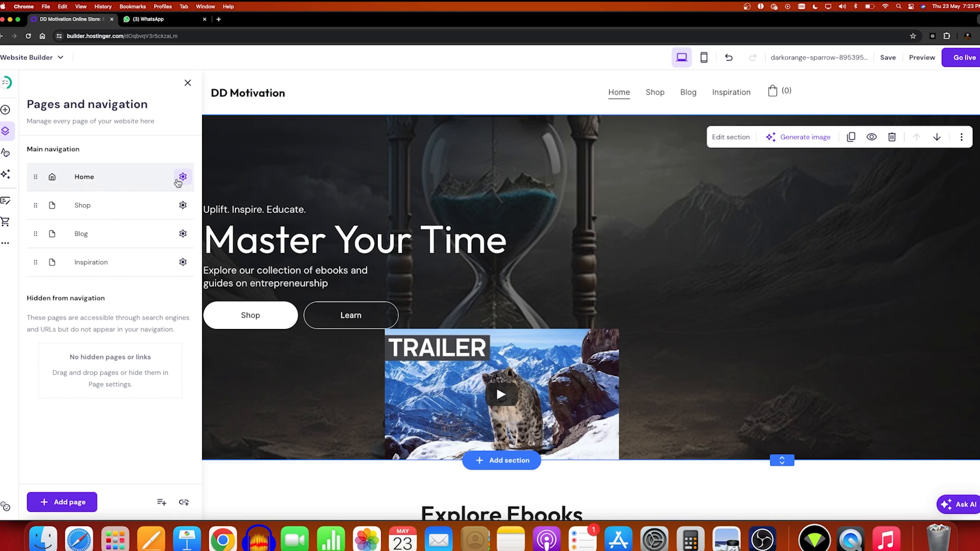
{"action": "left_click", "coordinate": [182, 178]}
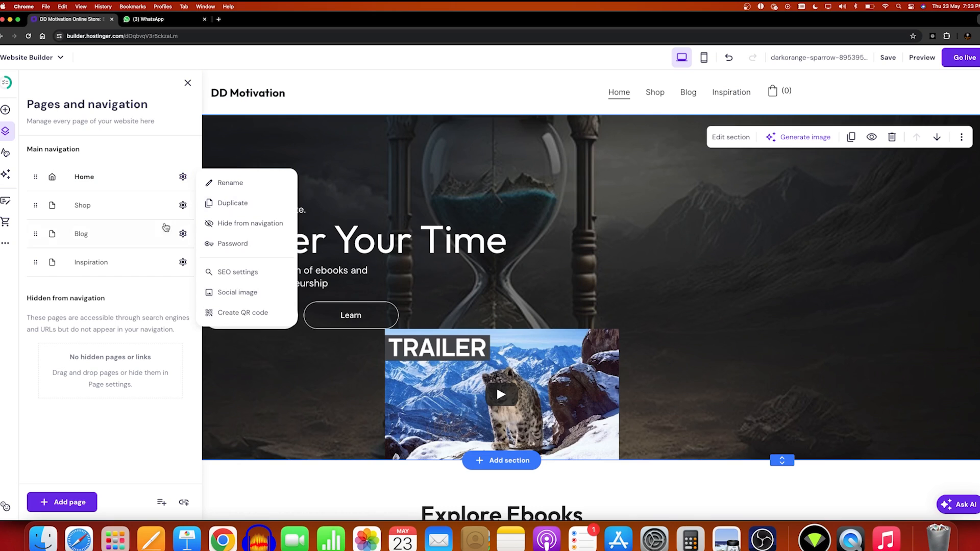
{"action": "left_click", "coordinate": [182, 206]}
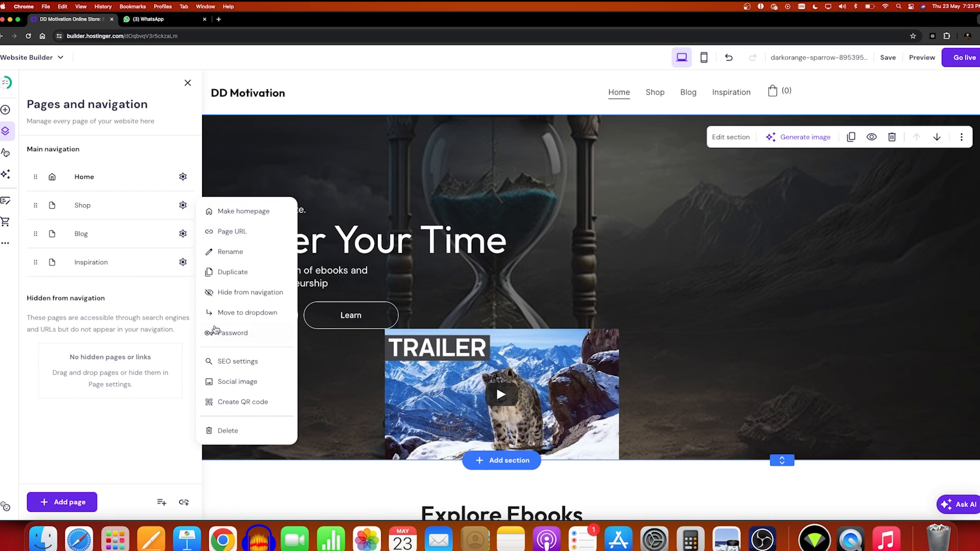
- Examine the website-wide styles for fonts, buttons and animations
{"action": "left_click", "coordinate": [5, 154]}
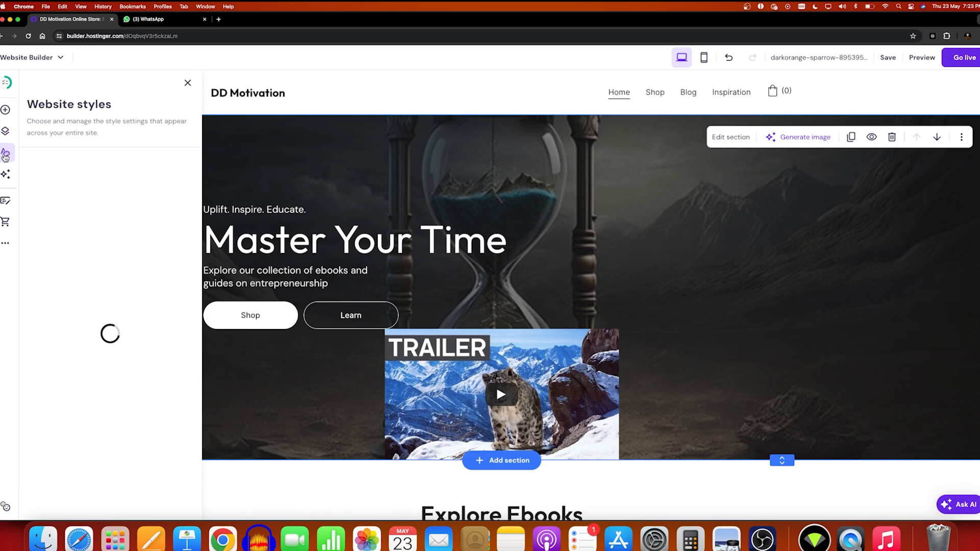
{"action": "left_click", "coordinate": [65, 172]}
{"action": "scroll", "coordinate": [107, 324], "scroll_direction": "down", "scroll_amount": 4}
{"action": "scroll", "coordinate": [108, 315], "scroll_direction": "up", "scroll_amount": 4}
{"action": "left_click", "coordinate": [108, 167]}
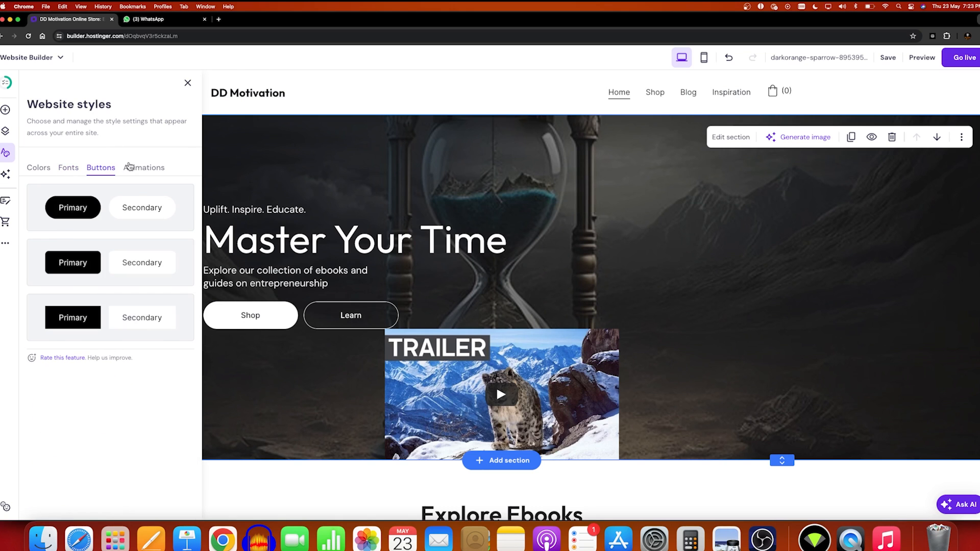
{"action": "left_click", "coordinate": [144, 167]}
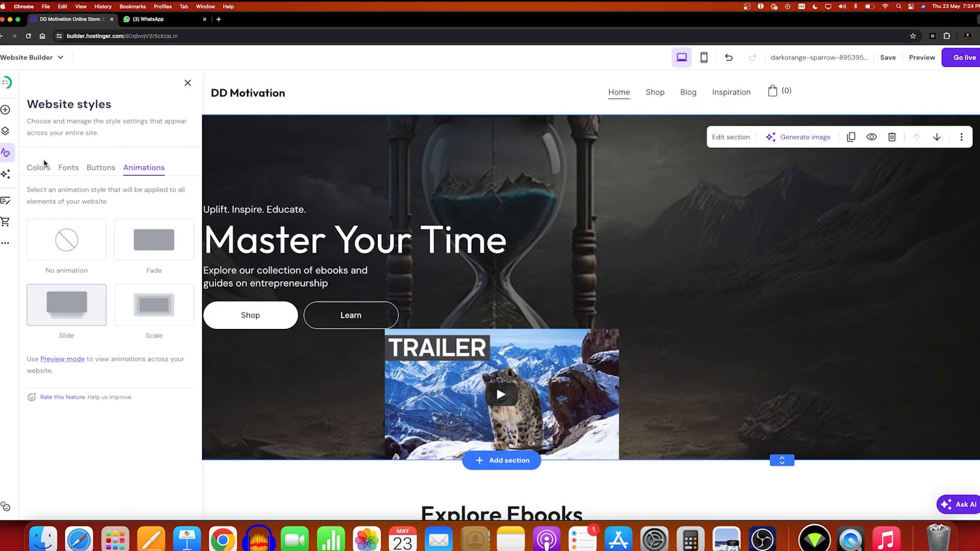
- Look over the AI tools and delete the trailer video element from the hero section
{"action": "left_click", "coordinate": [5, 175]}
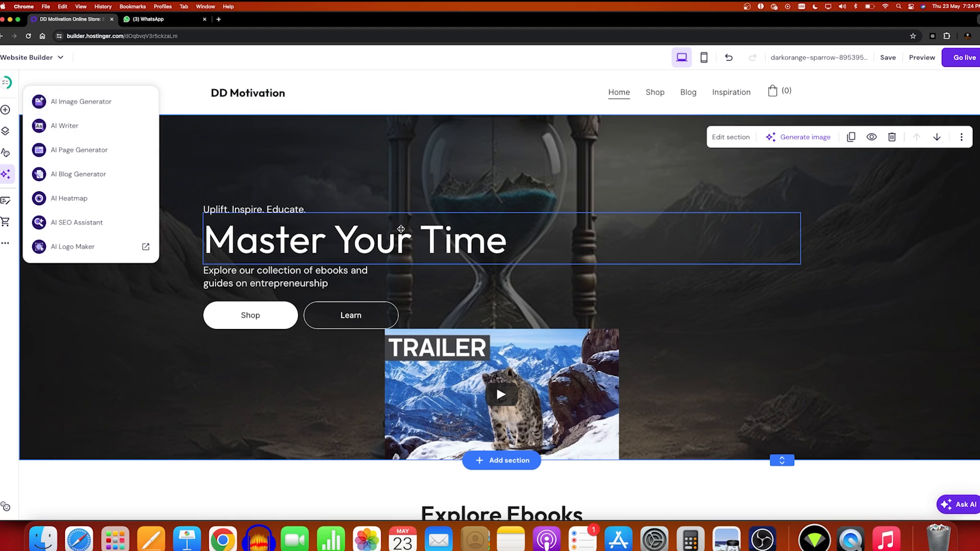
{"action": "left_click", "coordinate": [441, 355]}
{"action": "left_click", "coordinate": [483, 308]}
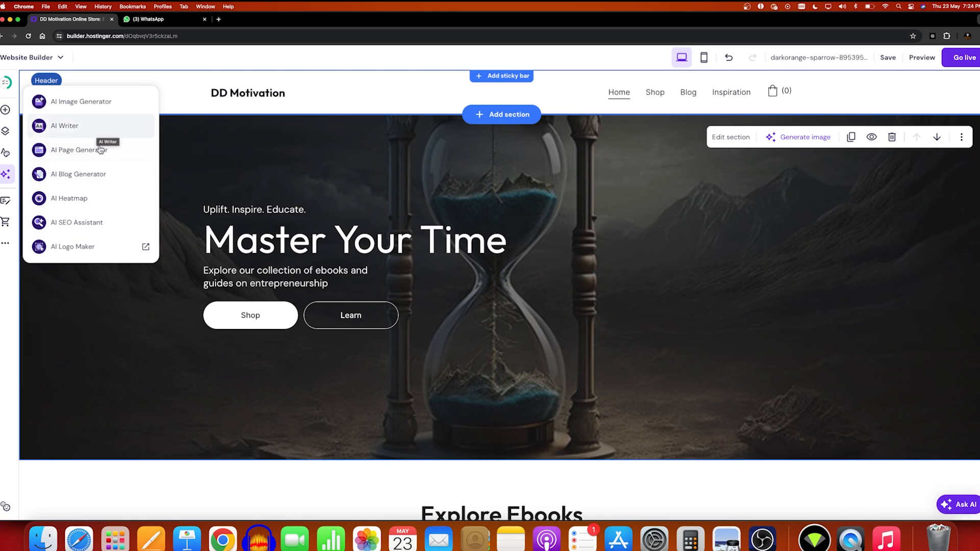
- View the blog post list and examine the post "Discover the Power of Entrepreneurship with dd motivation"
{"action": "left_click", "coordinate": [7, 202]}
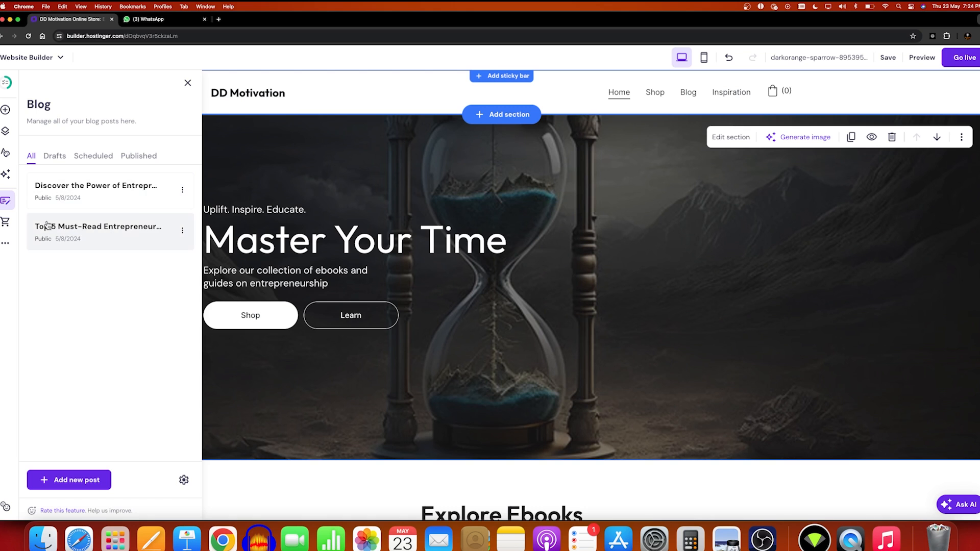
{"action": "left_click", "coordinate": [130, 194]}
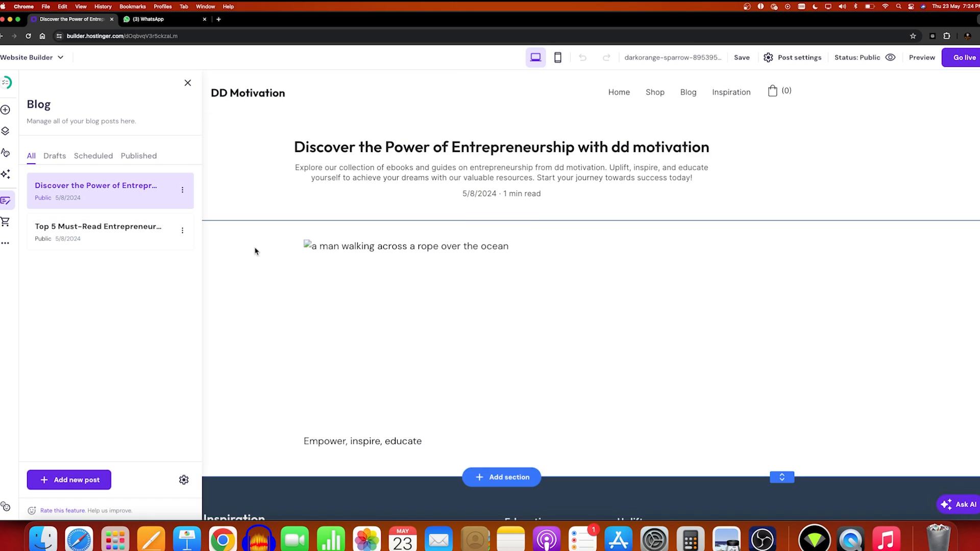
{"action": "scroll", "coordinate": [612, 191], "scroll_direction": "down", "scroll_amount": 4}
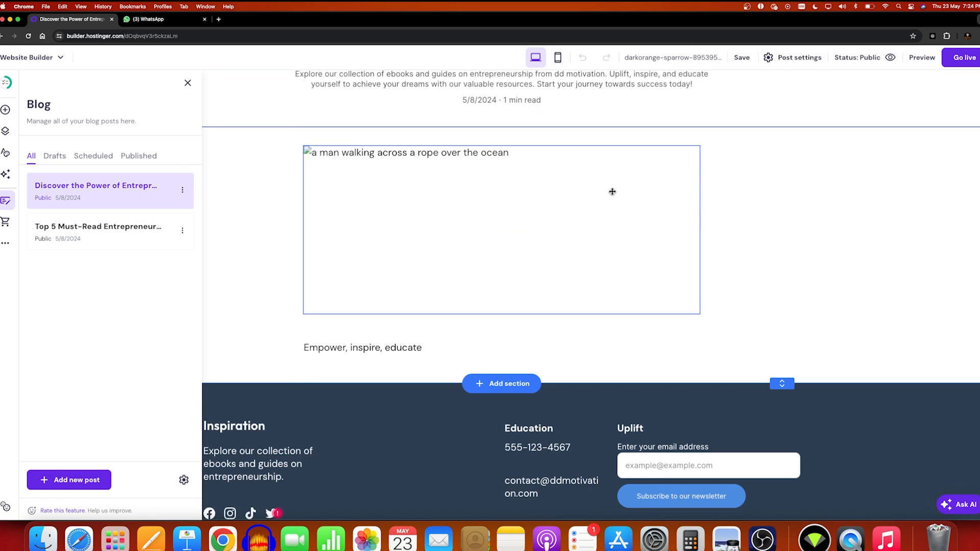
{"action": "scroll", "coordinate": [545, 317], "scroll_direction": "up", "scroll_amount": 2}
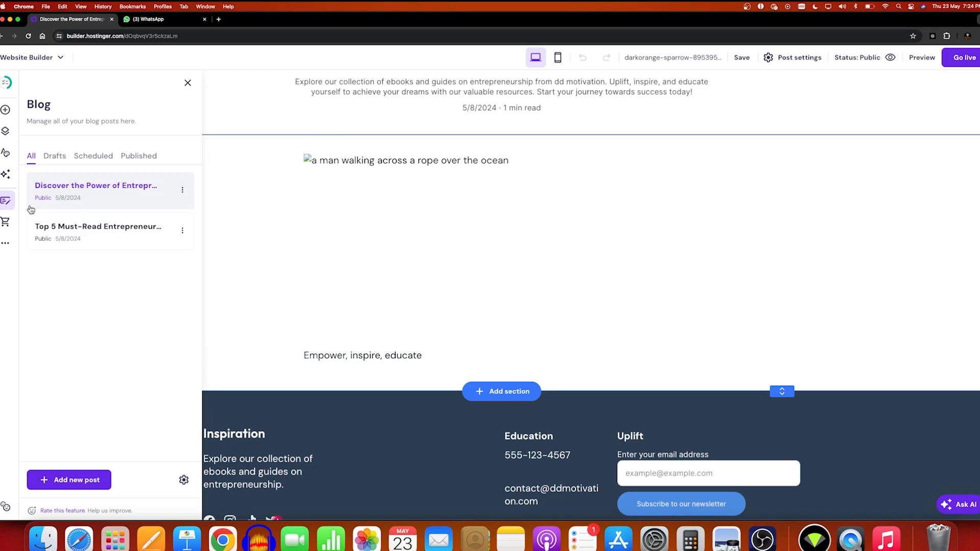
- Look through the website settings and the online store's product pages, including the options for the first listed product
{"action": "left_click", "coordinate": [5, 222]}
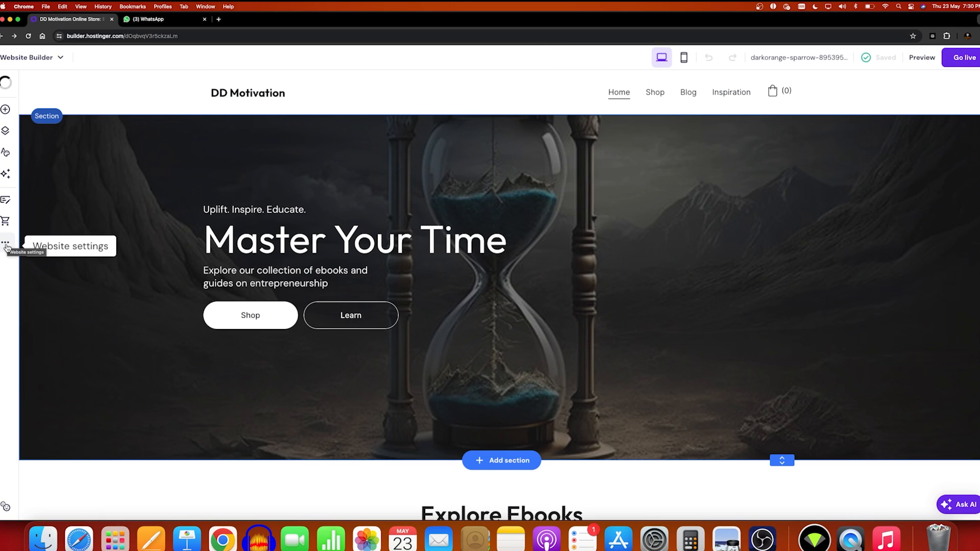
{"action": "left_click", "coordinate": [5, 245]}
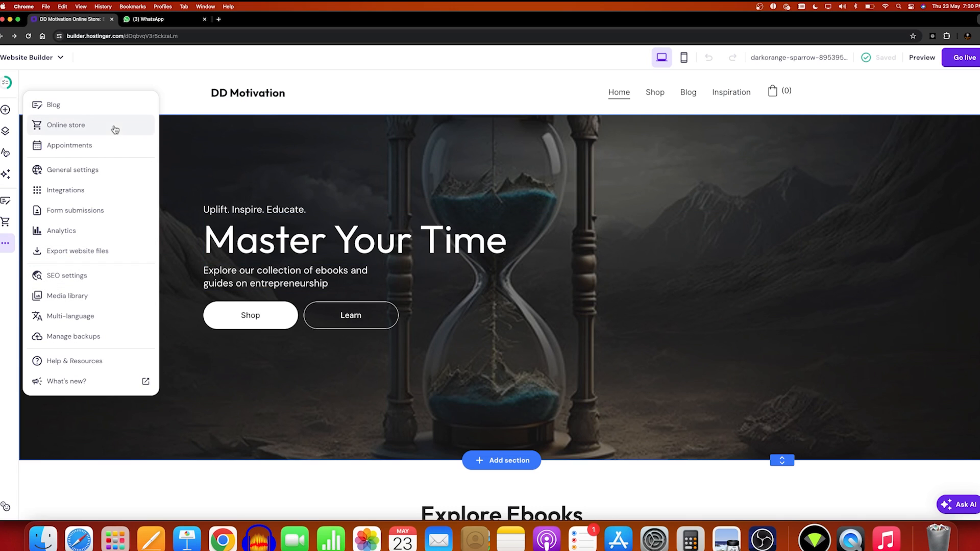
{"action": "left_click", "coordinate": [84, 130]}
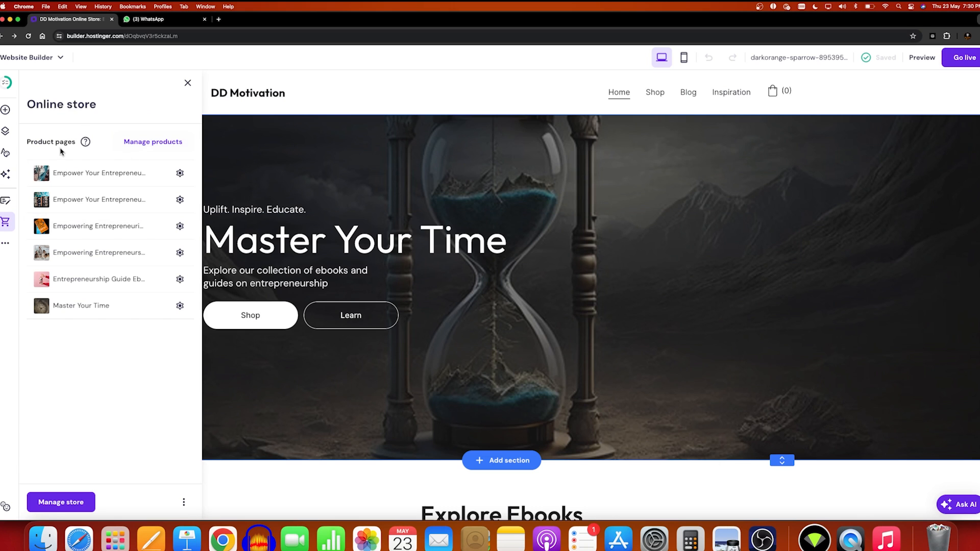
{"action": "left_click", "coordinate": [179, 173]}
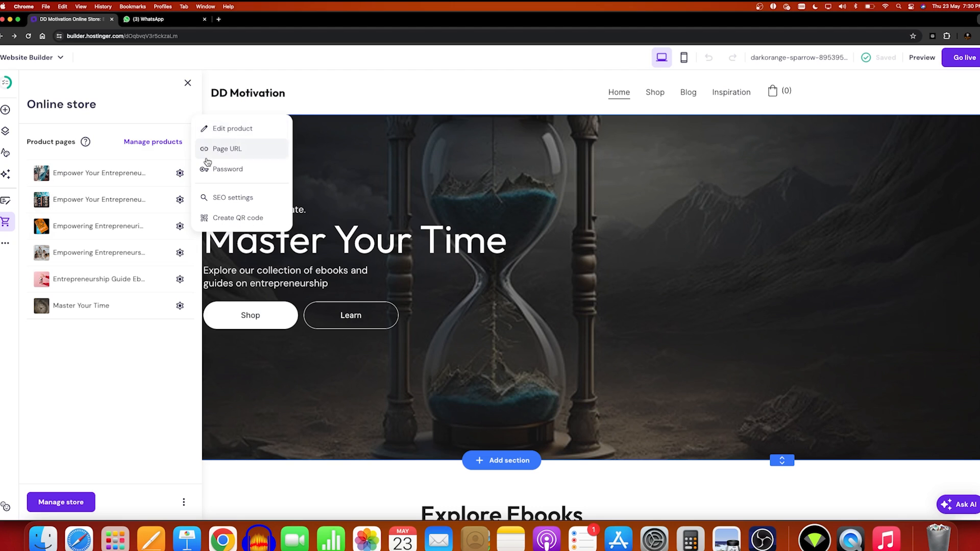
- Open the store manager, review the store setup checklist, and open the payment method setup
{"action": "left_click", "coordinate": [120, 434]}
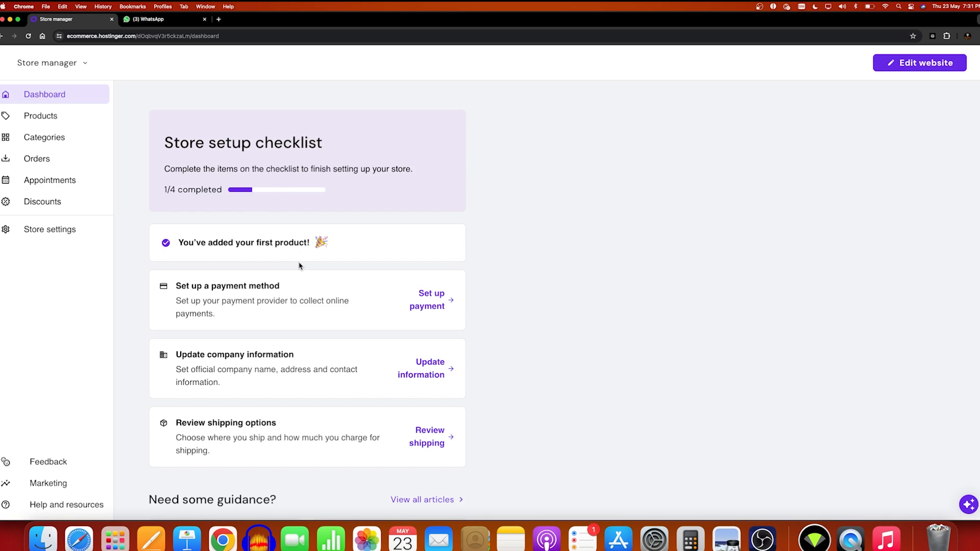
{"action": "left_click_drag", "start_coordinate": [339, 244], "coordinate": [193, 250]}
{"action": "left_click", "coordinate": [194, 251]}
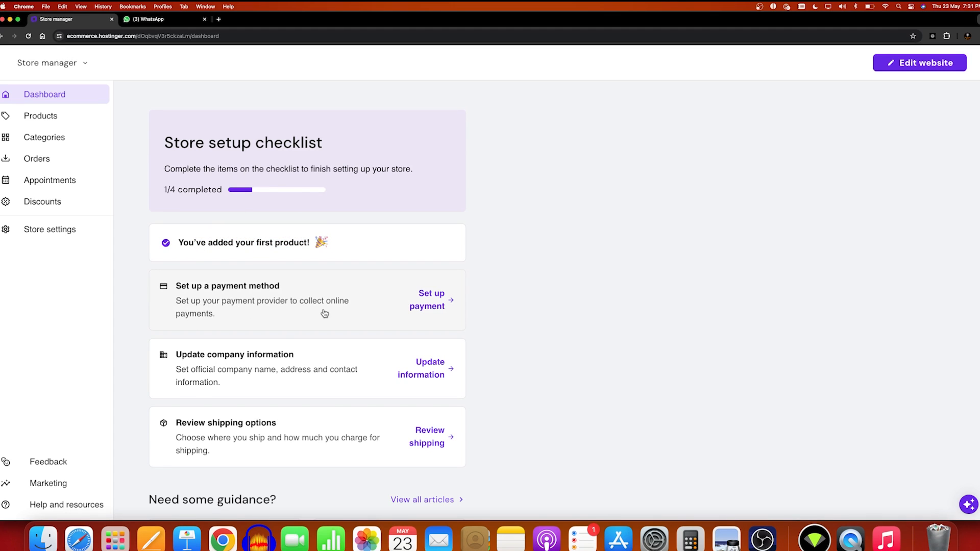
{"action": "scroll", "coordinate": [416, 302], "scroll_direction": "down", "scroll_amount": 1}
{"action": "left_click", "coordinate": [421, 305]}
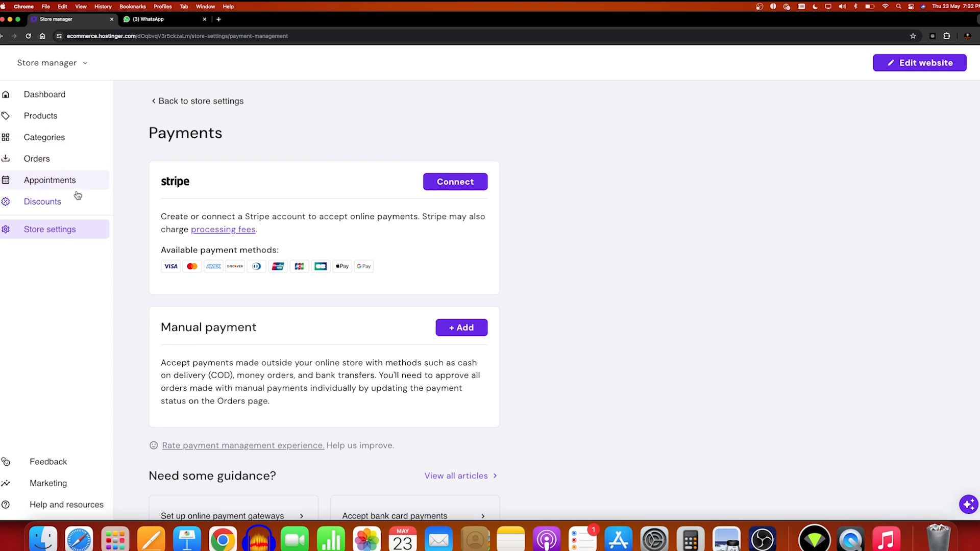
- Return from the store manager to the website editor and look over the elements available to add
{"action": "left_click", "coordinate": [31, 62]}
{"action": "left_click", "coordinate": [83, 91]}
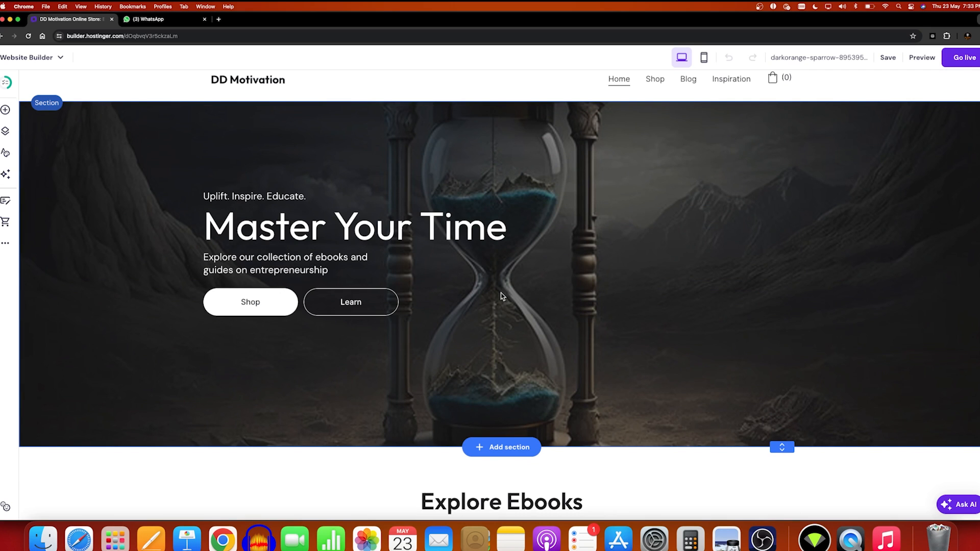
{"action": "left_click", "coordinate": [5, 110]}
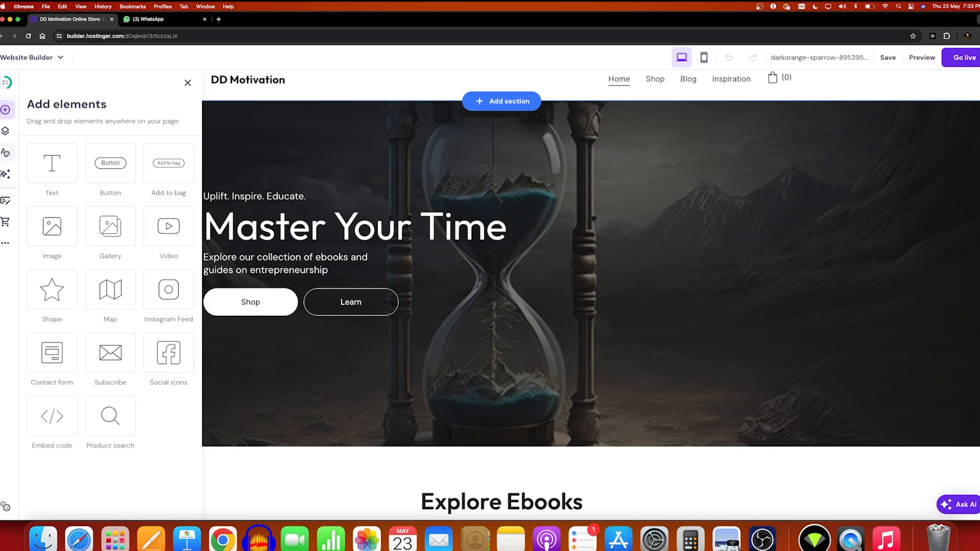
{"action": "left_click", "coordinate": [458, 65]}
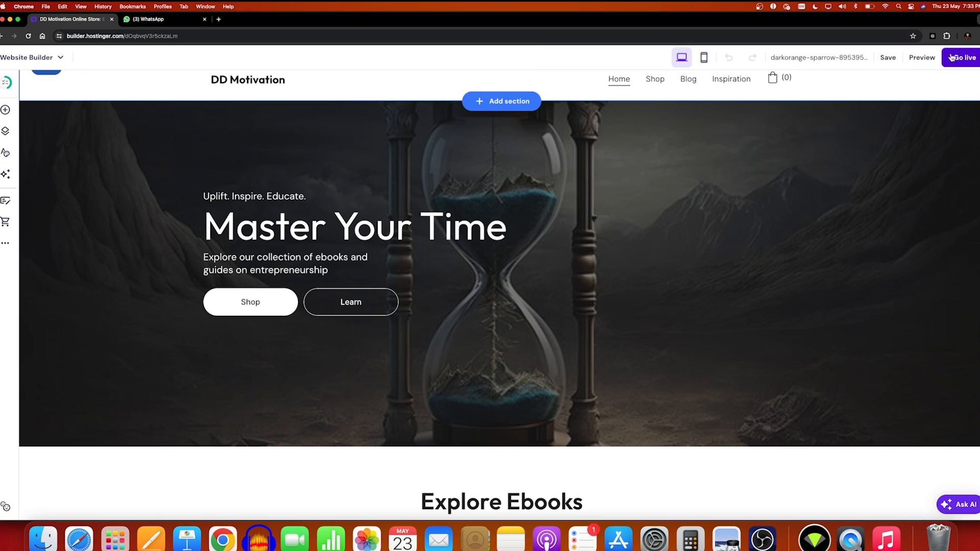
- Preview the website on desktop and review the home page from the hero banner down to the footer
{"action": "left_click", "coordinate": [930, 58]}
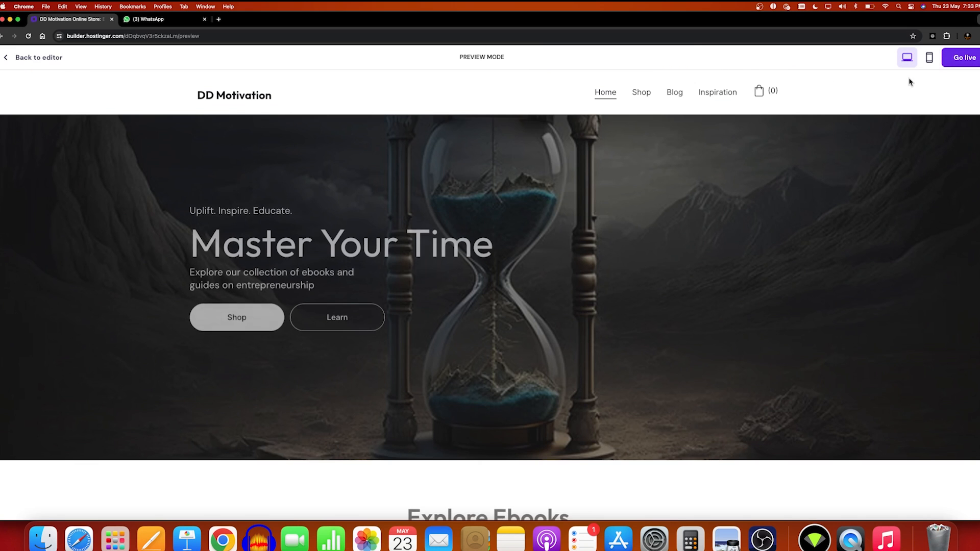
{"action": "scroll", "coordinate": [776, 192], "scroll_direction": "down", "scroll_amount": 4}
{"action": "scroll", "coordinate": [776, 193], "scroll_direction": "down", "scroll_amount": 12}
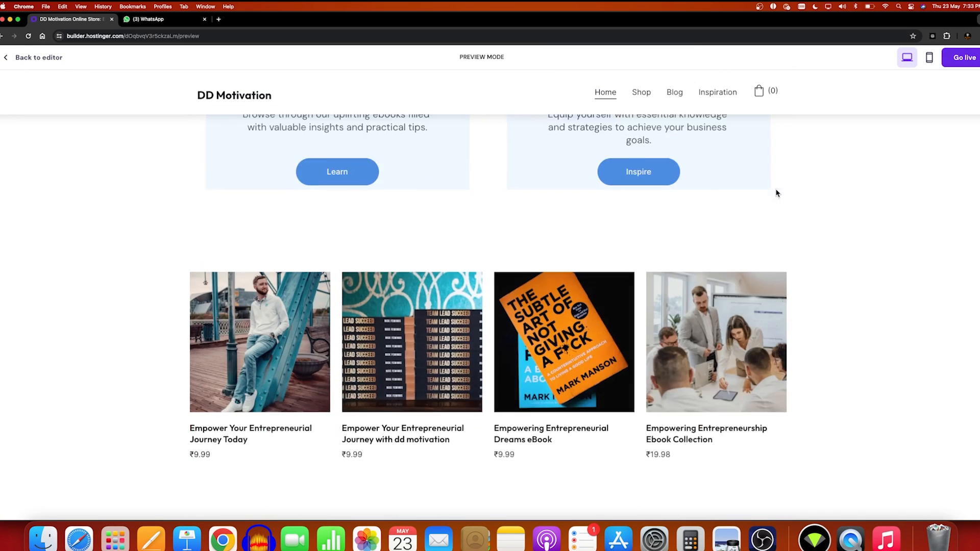
{"action": "scroll", "coordinate": [603, 266], "scroll_direction": "down", "scroll_amount": 15}
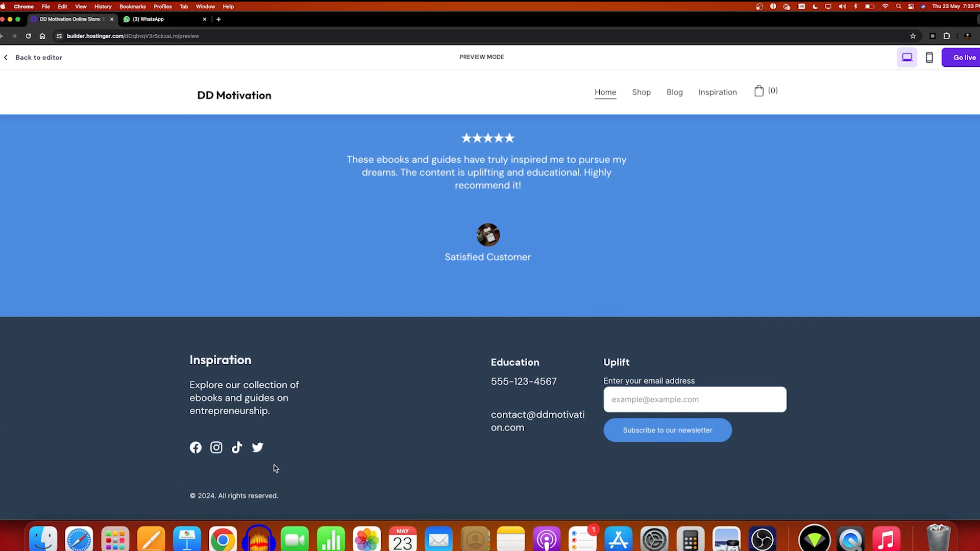
- Test the footer's Instagram link, close the page it opens, and review the desktop home page preview from the footer back up to the hero banner
{"action": "left_click", "coordinate": [216, 449]}
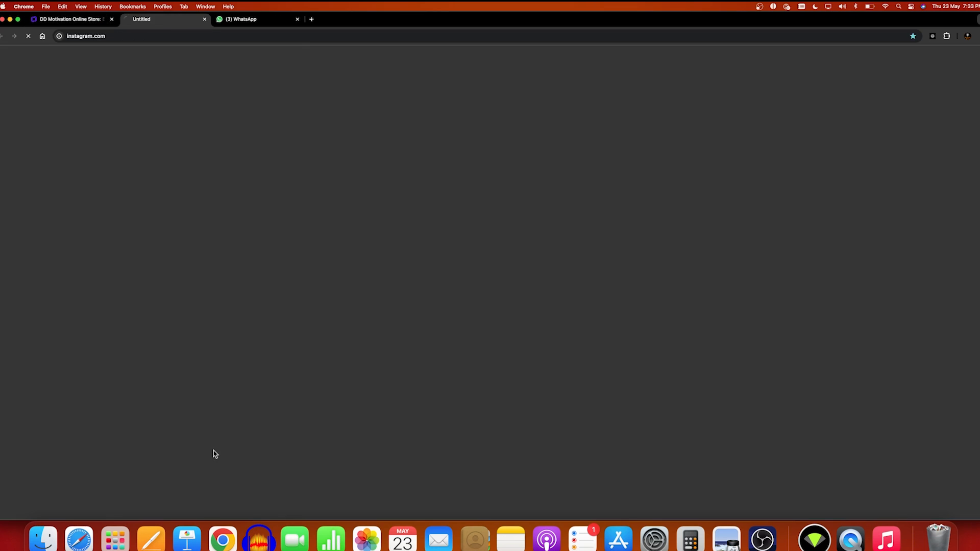
{"action": "left_click", "coordinate": [204, 19]}
{"action": "scroll", "coordinate": [361, 431], "scroll_direction": "up", "scroll_amount": 5}
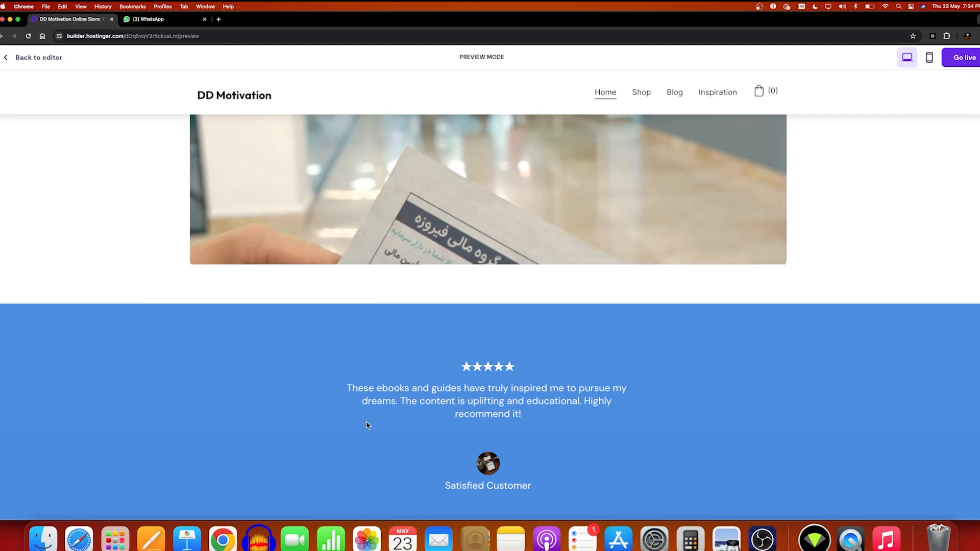
{"action": "scroll", "coordinate": [435, 353], "scroll_direction": "down", "scroll_amount": 5}
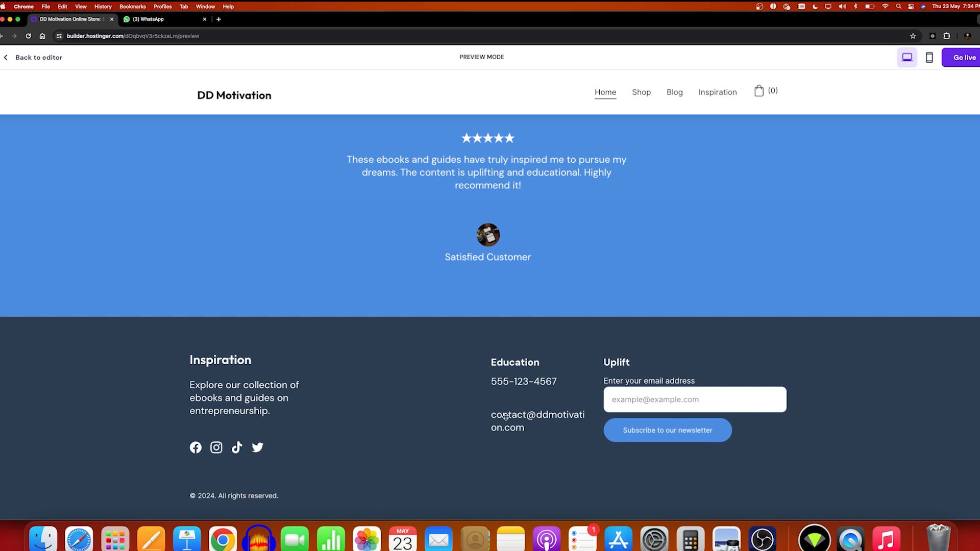
{"action": "scroll", "coordinate": [562, 409], "scroll_direction": "up", "scroll_amount": 15}
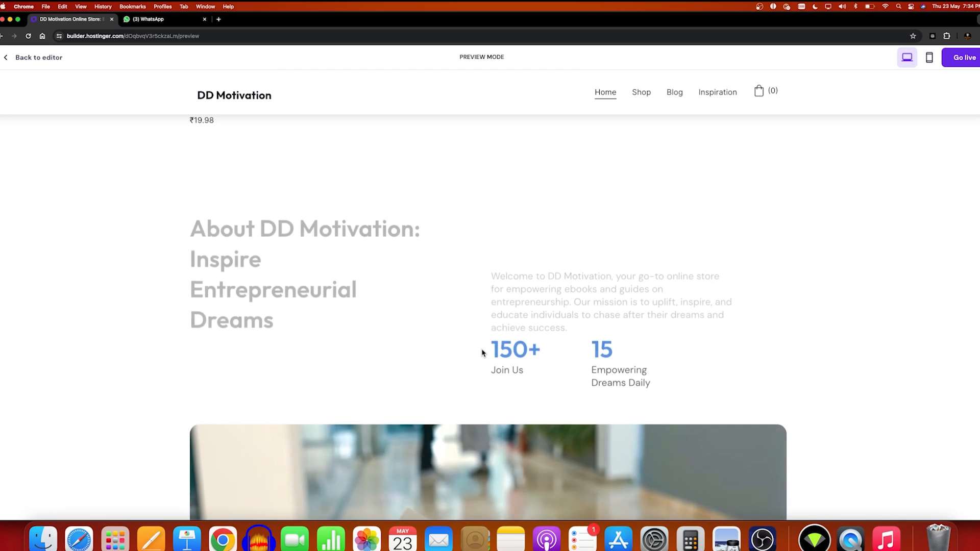
{"action": "scroll", "coordinate": [482, 350], "scroll_direction": "up", "scroll_amount": 3}
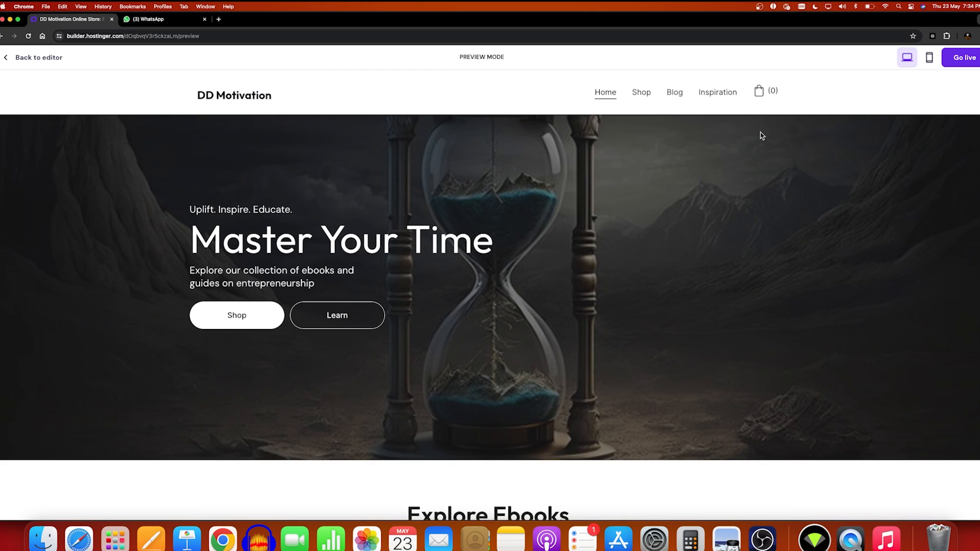
- Switch the preview to the mobile layout and review the home page from the hero banner through the ebook products to the About section
{"action": "left_click", "coordinate": [930, 57]}
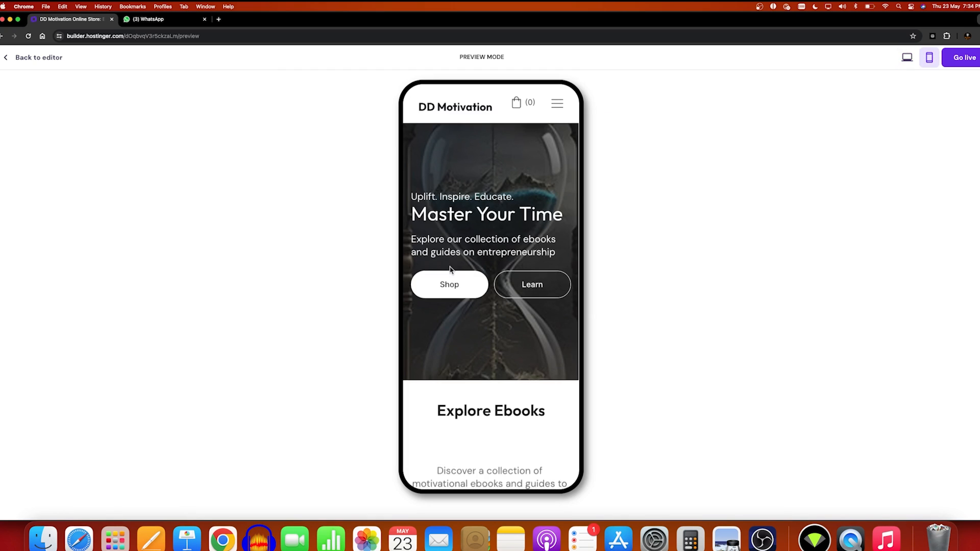
{"action": "scroll", "coordinate": [449, 266], "scroll_direction": "down", "scroll_amount": 8}
{"action": "scroll", "coordinate": [450, 267], "scroll_direction": "down", "scroll_amount": 15}
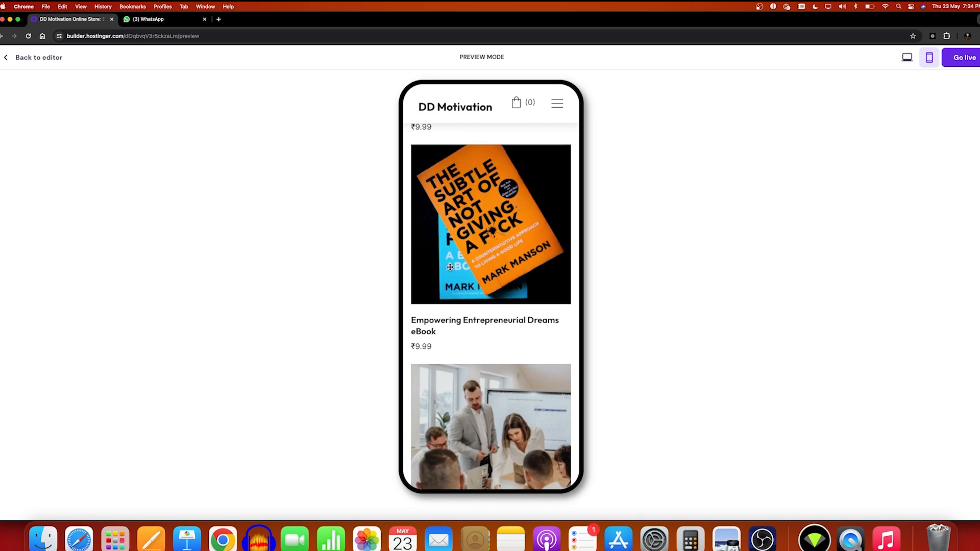
{"action": "scroll", "coordinate": [450, 267], "scroll_direction": "down", "scroll_amount": 5}
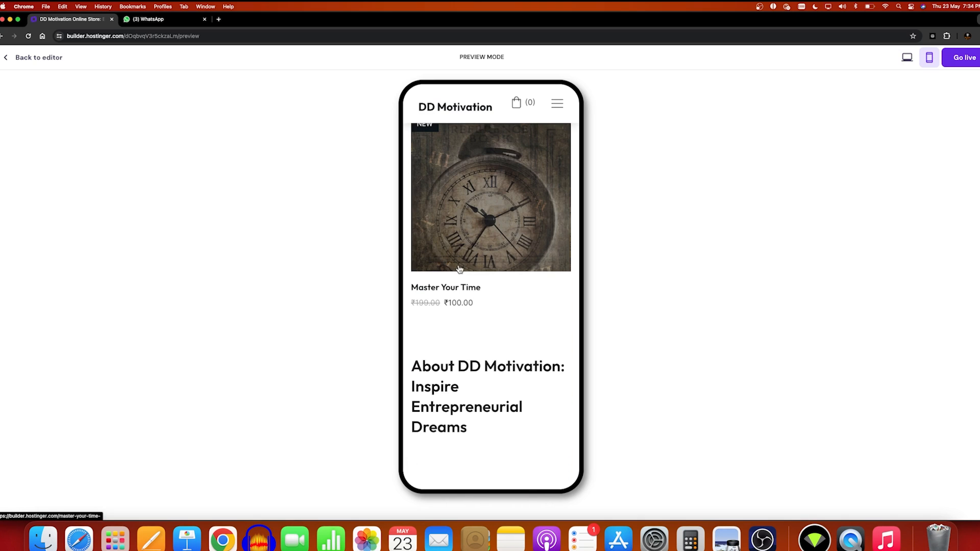
{"action": "scroll", "coordinate": [460, 270], "scroll_direction": "up", "scroll_amount": 20}
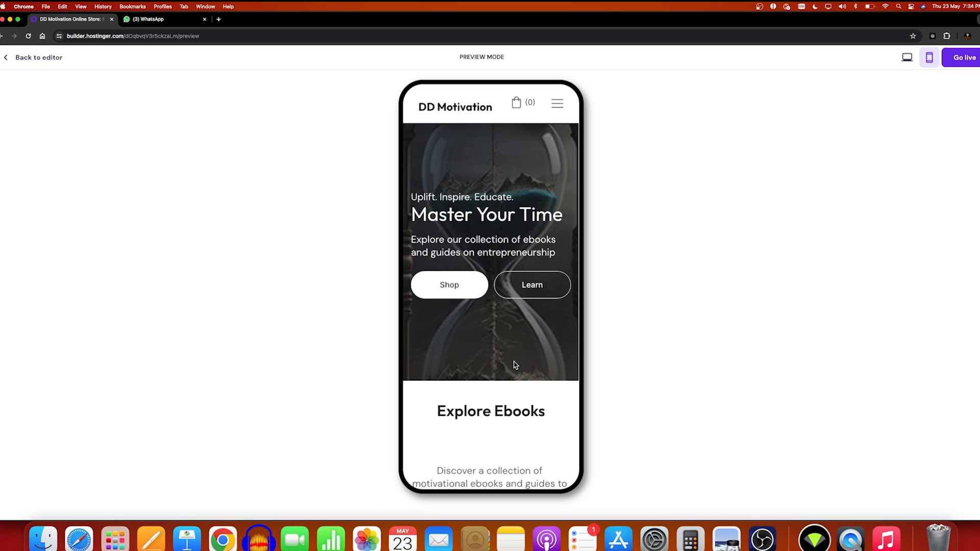
- Publish the DD Motivation website live from the preview
{"action": "left_click", "coordinate": [965, 60]}
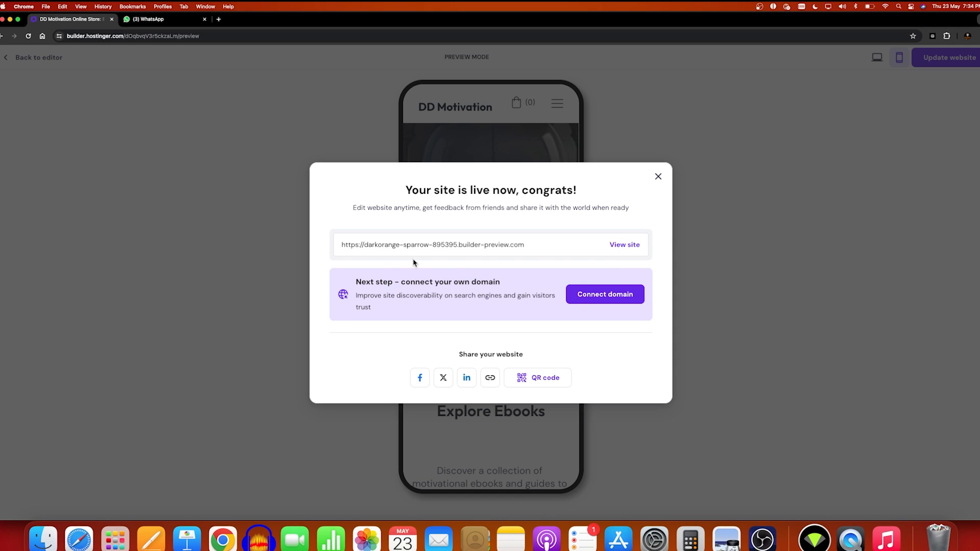
- Open YouTube in a new browser tab to look at its domain address, and return to the published website's share and domain options
{"action": "left_click", "coordinate": [218, 18]}
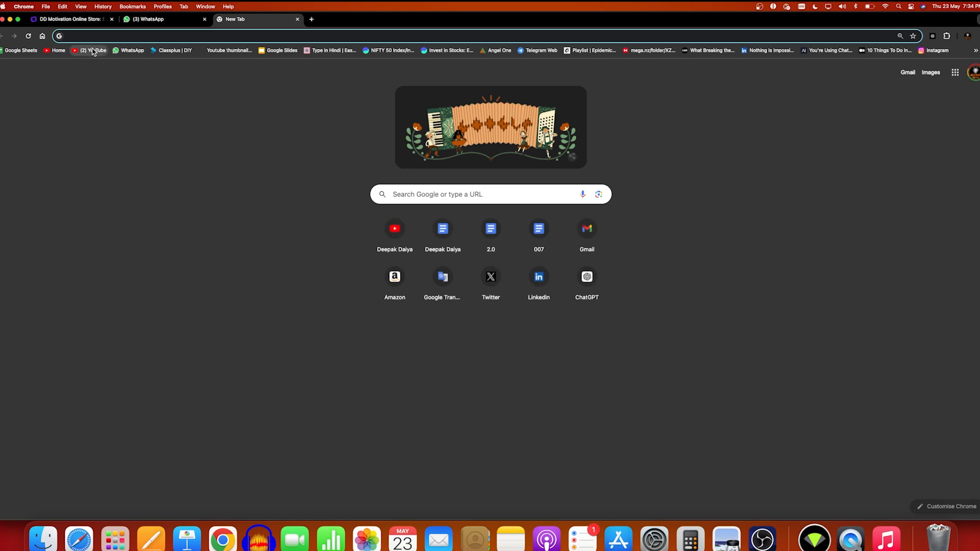
{"action": "left_click", "coordinate": [93, 50]}
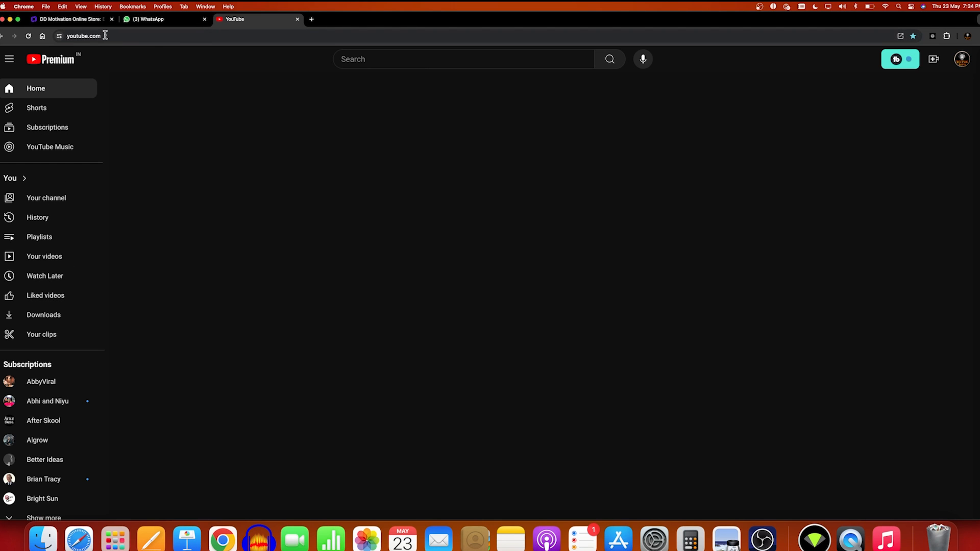
{"action": "left_click", "coordinate": [88, 20]}
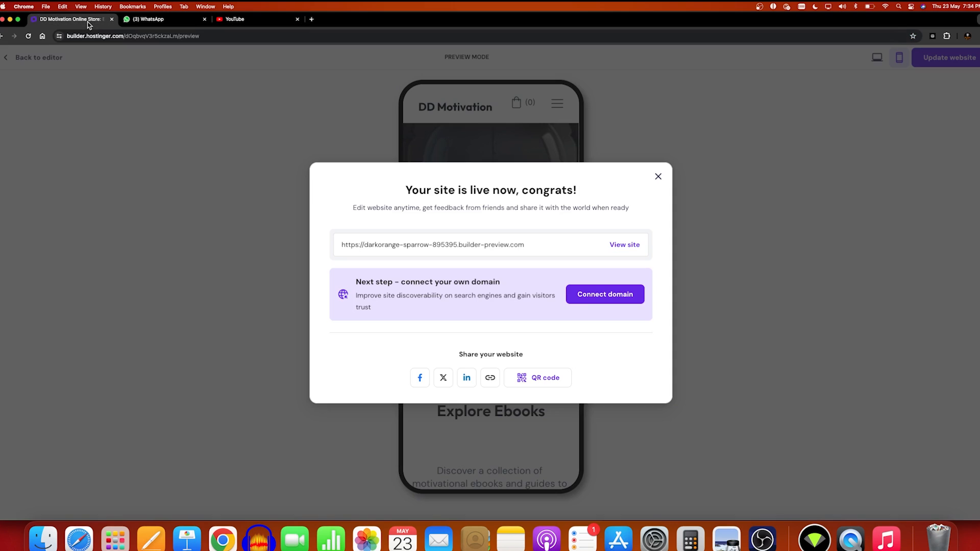